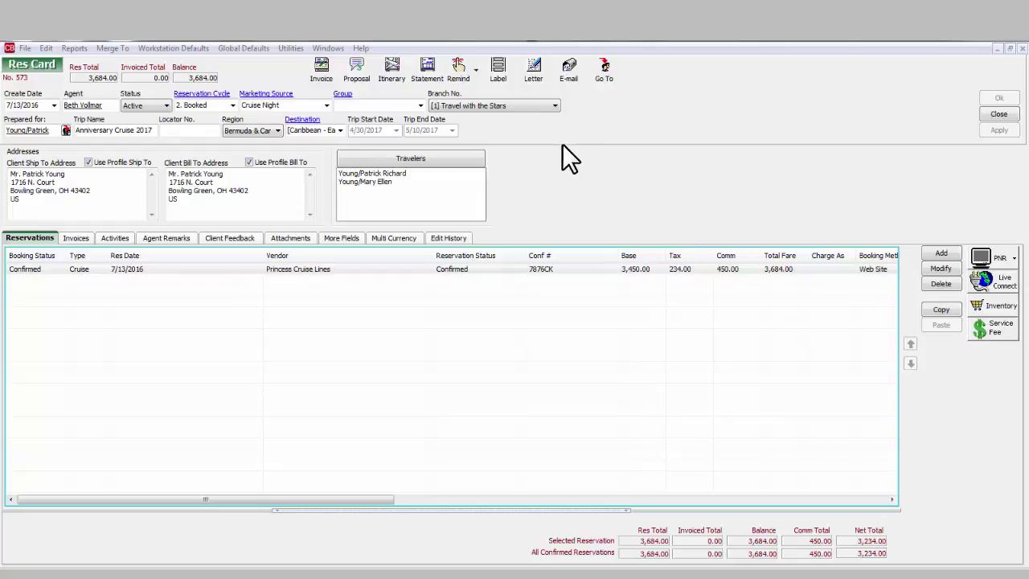
# - Start an invoice for the cruise reservation with insurance declined, and add the Intl Travel branch remark alongside Thank You
pyautogui.click(319, 72)
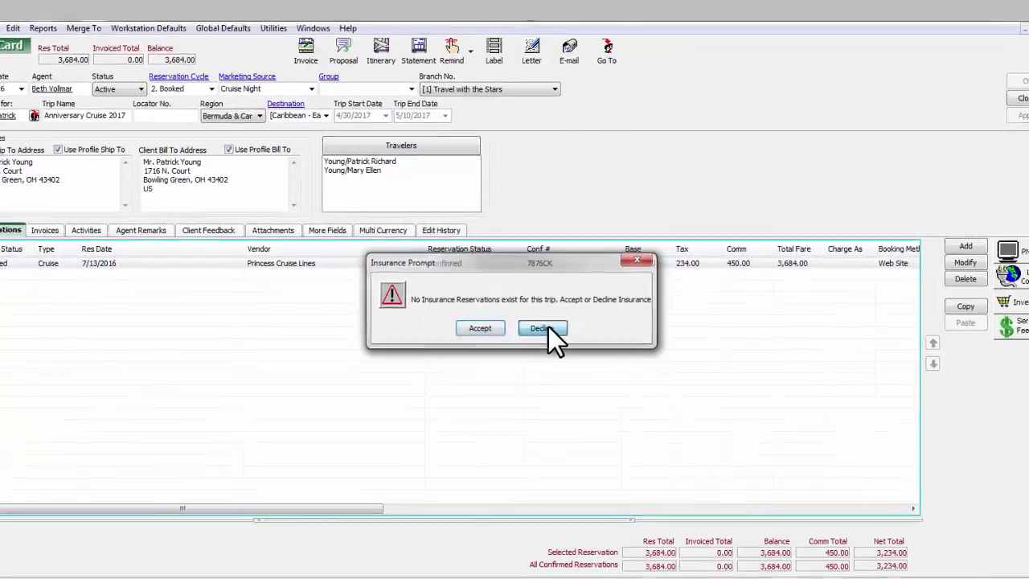
pyautogui.click(543, 328)
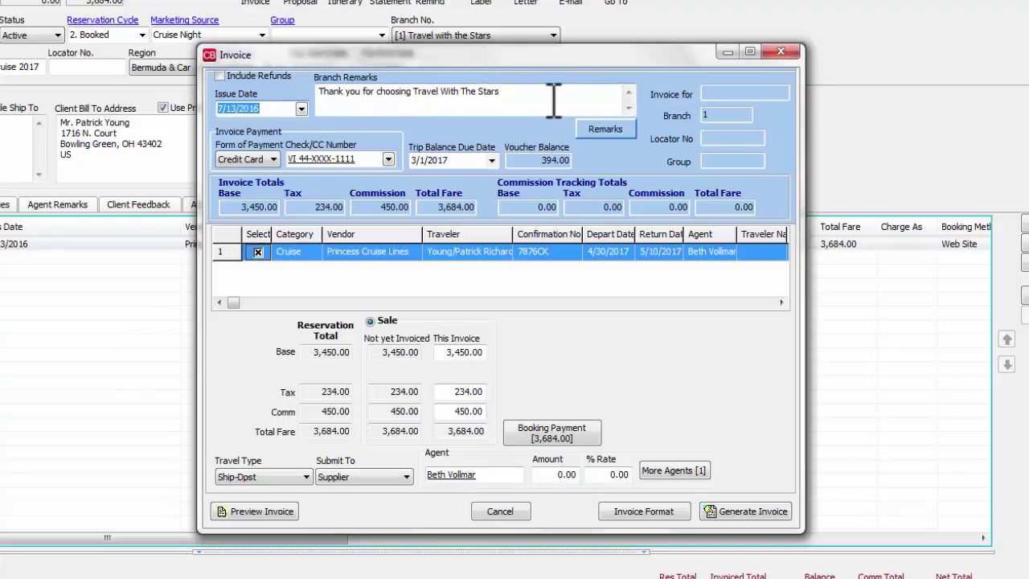
pyautogui.click(604, 130)
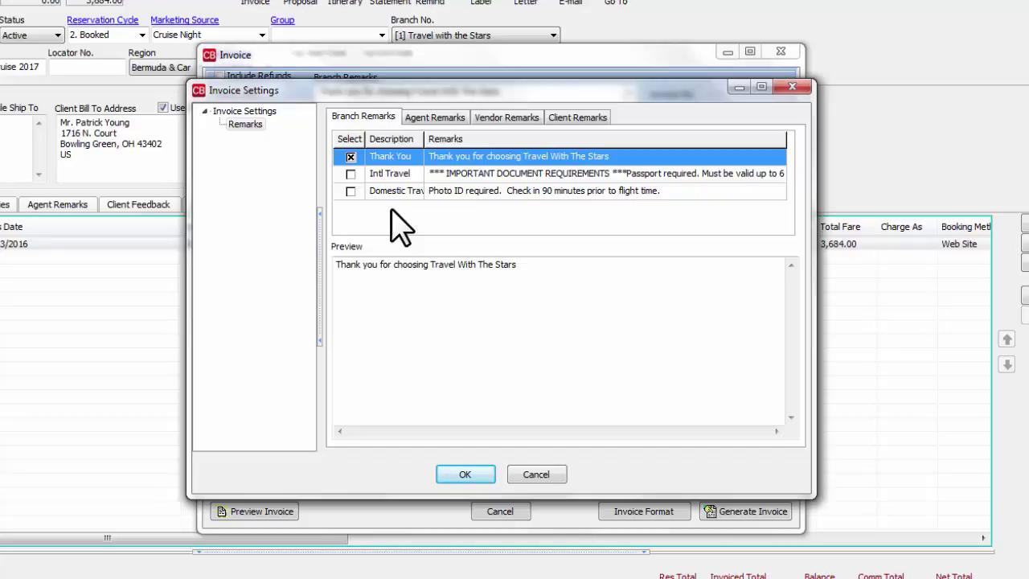
pyautogui.click(351, 175)
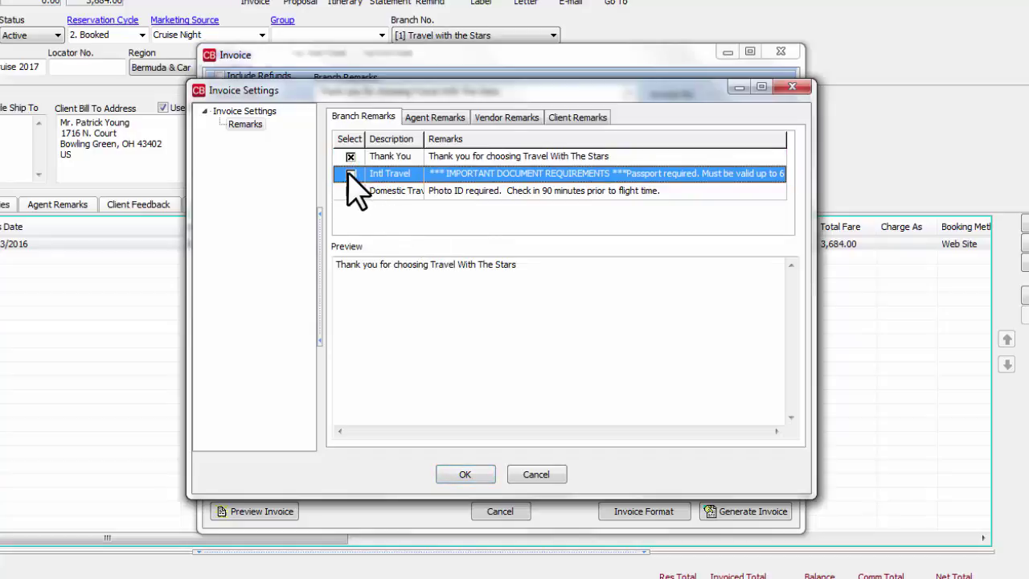
pyautogui.click(351, 174)
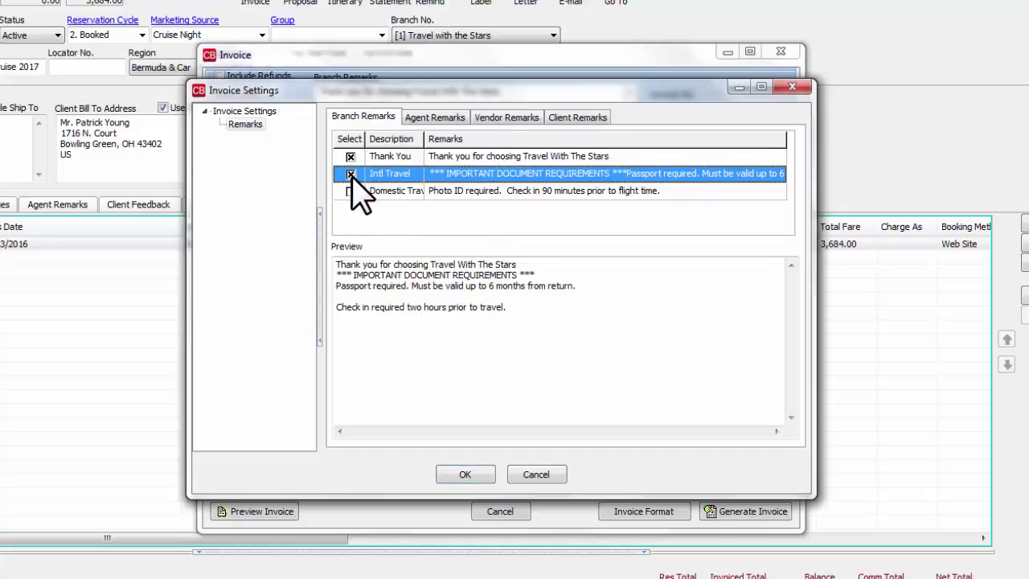
pyautogui.click(351, 173)
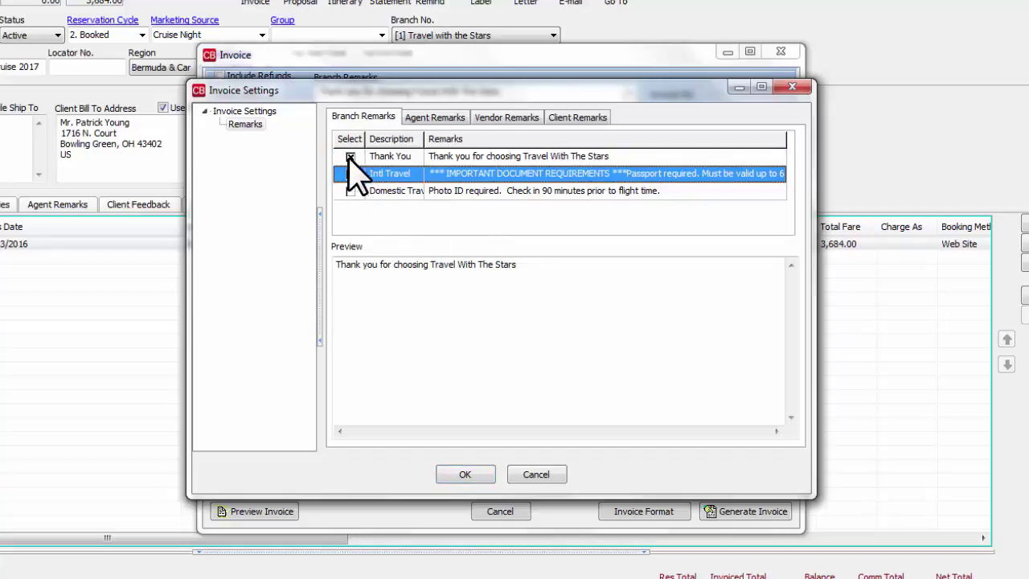
pyautogui.click(351, 174)
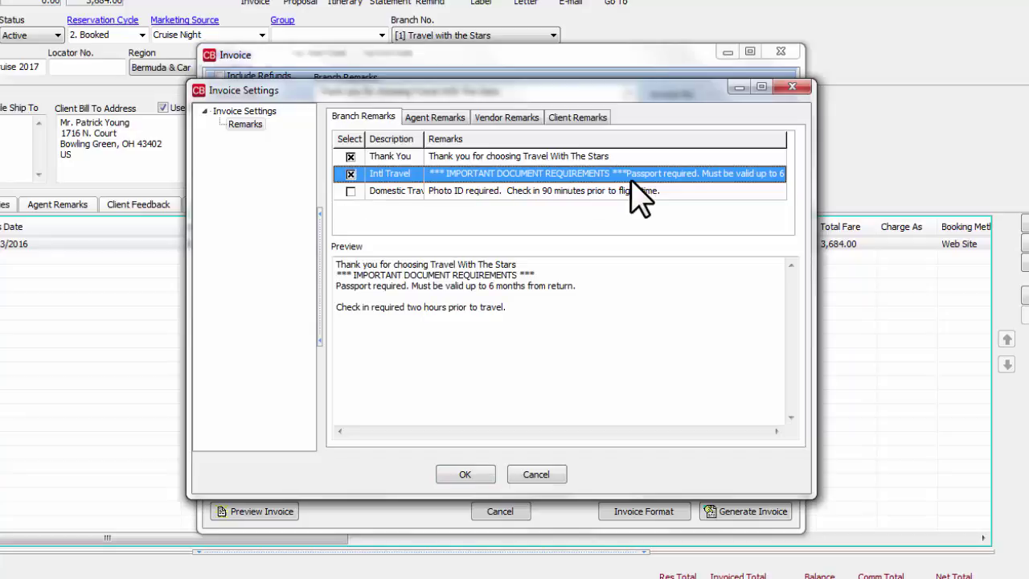
pyautogui.click(480, 476)
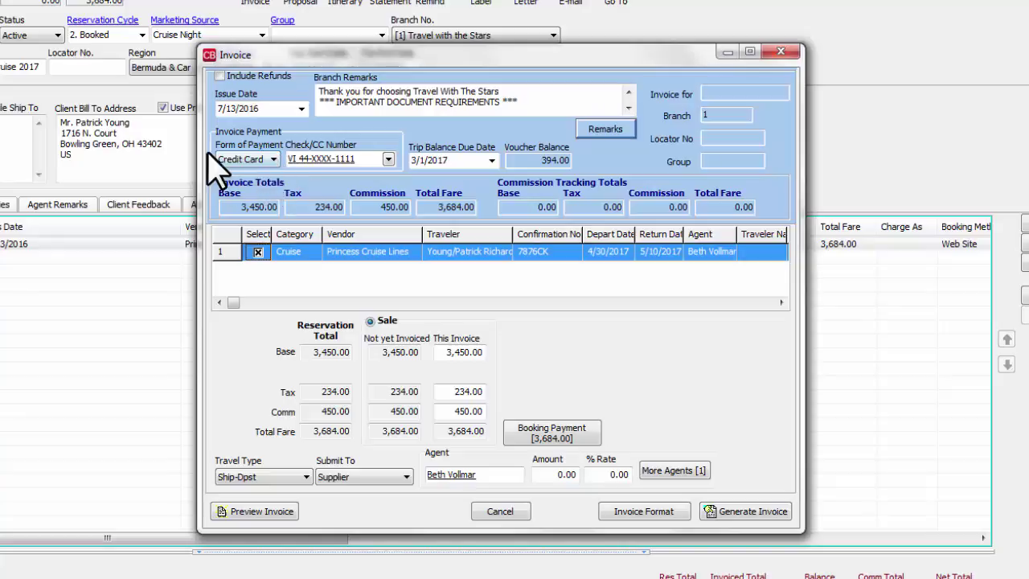
# - Set the invoice's form of payment to Credit Card and choose the client's stored Visa as the Check/CC Number
pyautogui.click(257, 159)
pyautogui.click(250, 175)
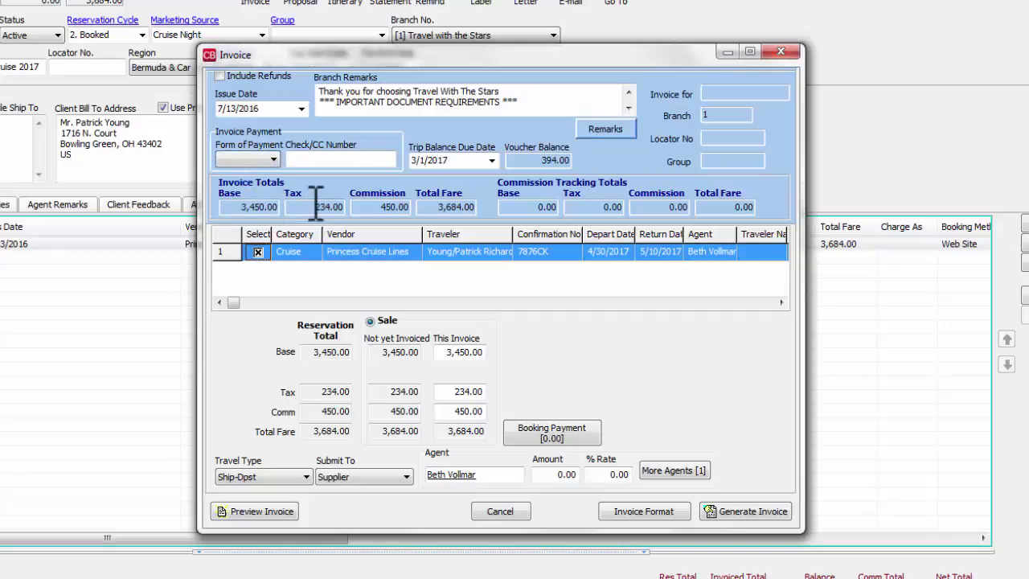
pyautogui.click(273, 158)
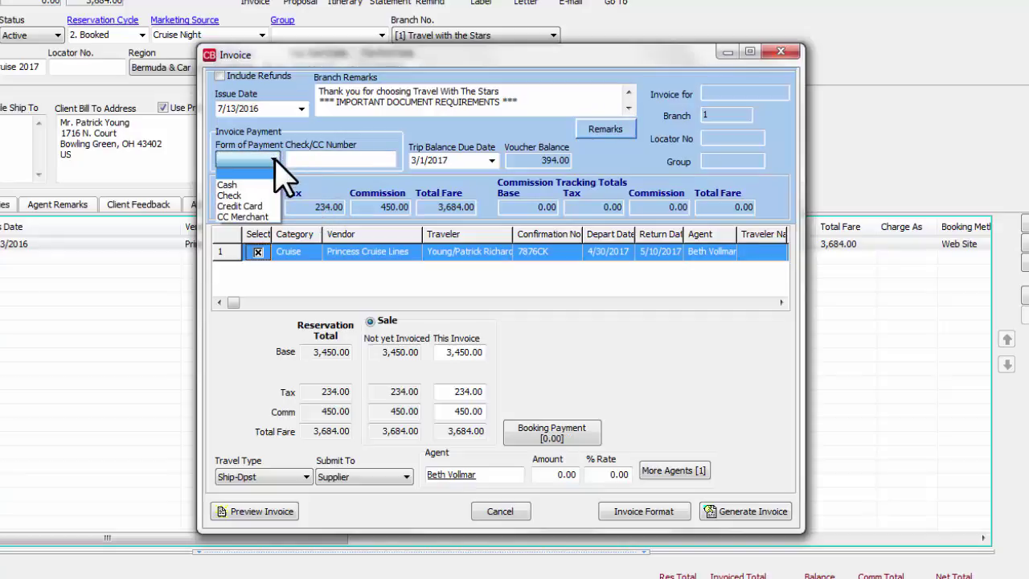
pyautogui.click(263, 206)
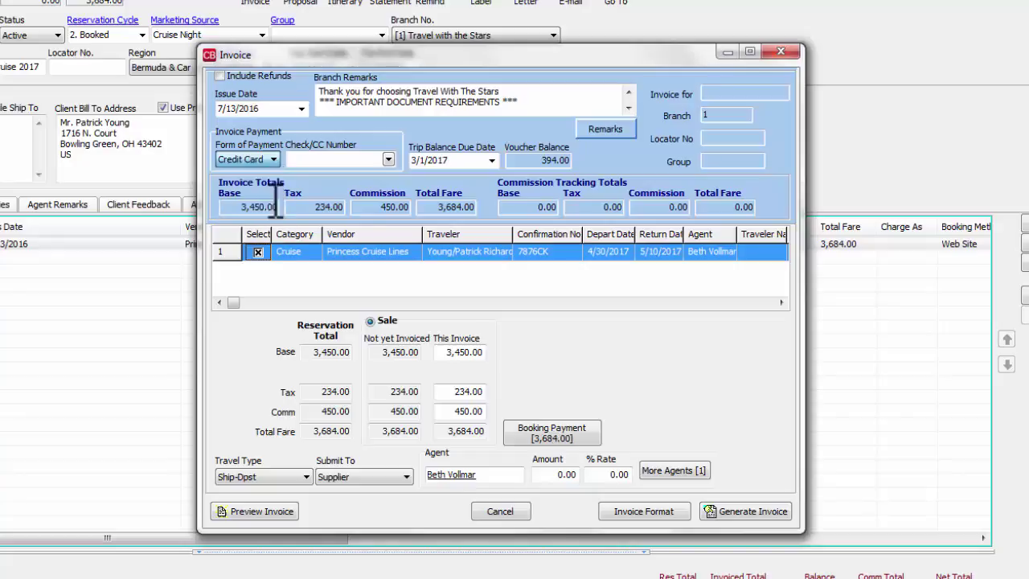
pyautogui.click(388, 159)
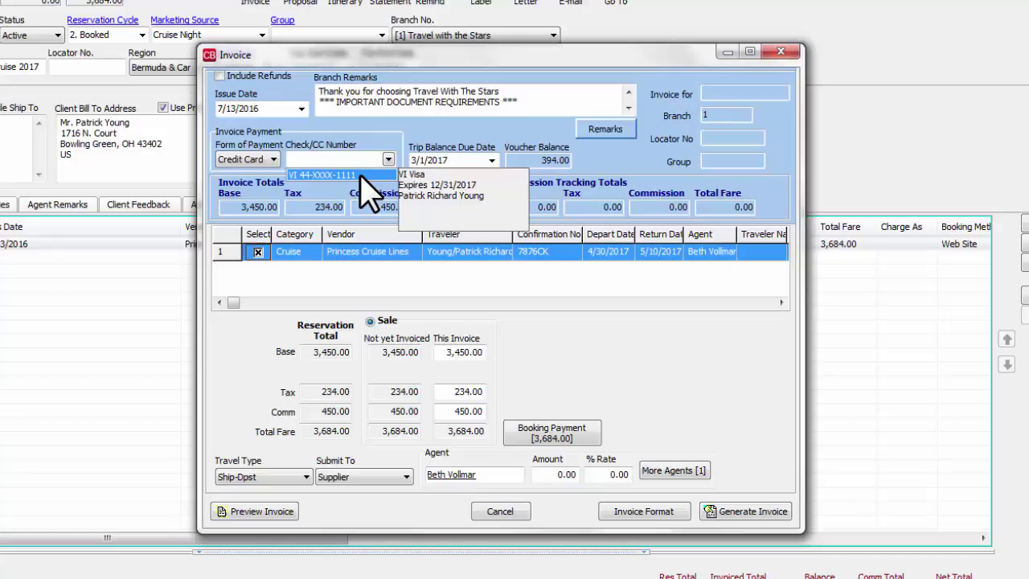
pyautogui.click(359, 176)
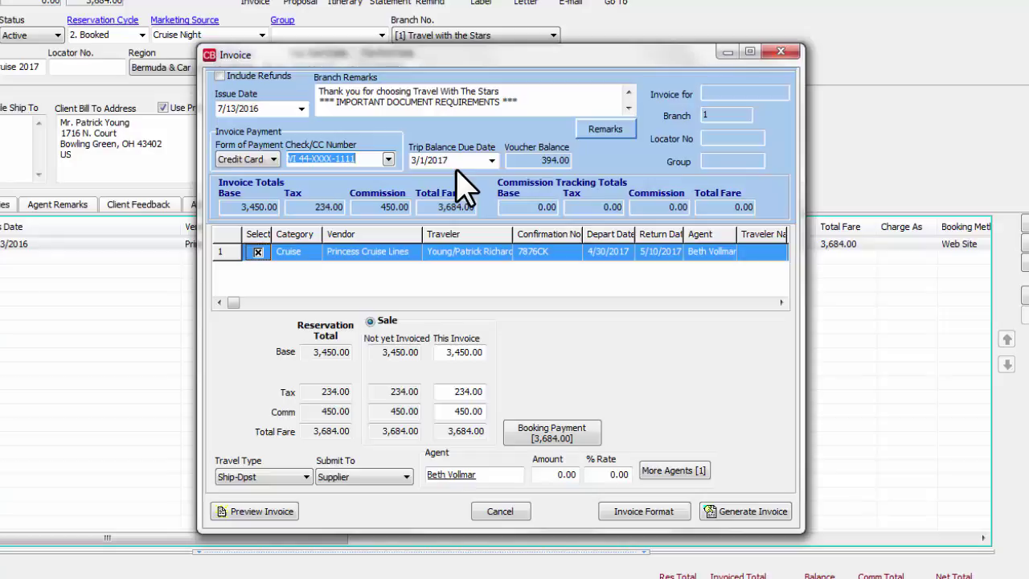
pyautogui.click(491, 160)
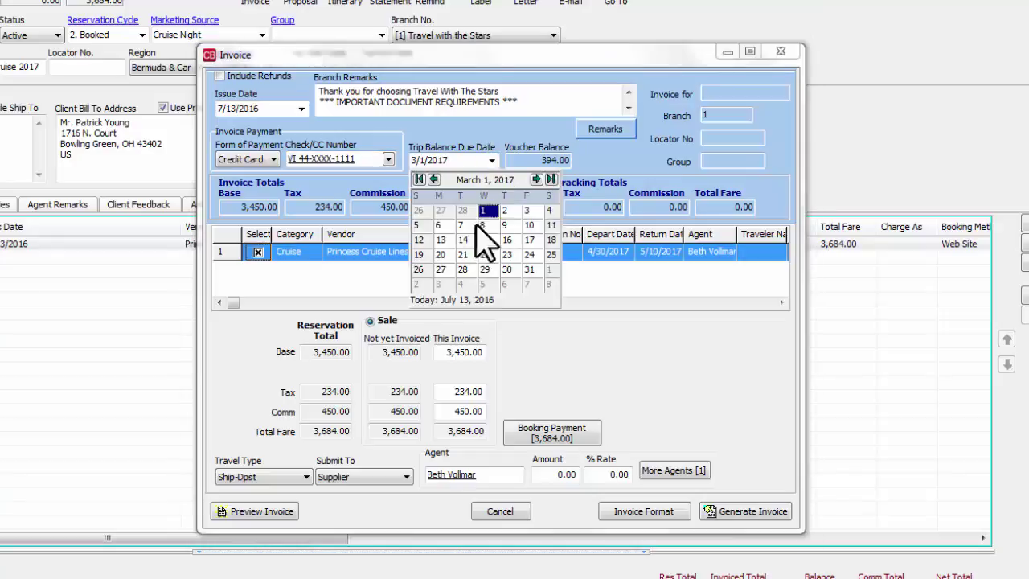
pyautogui.click(461, 161)
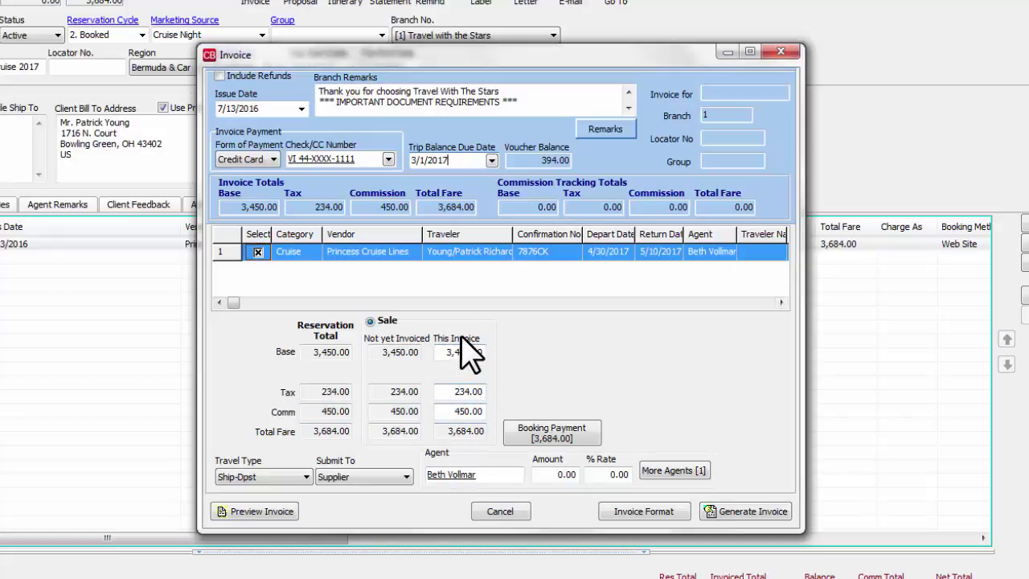
# - Set the base amount for this invoice to 500.00
pyautogui.click(447, 354)
pyautogui.write('500')
pyautogui.press('Tab')
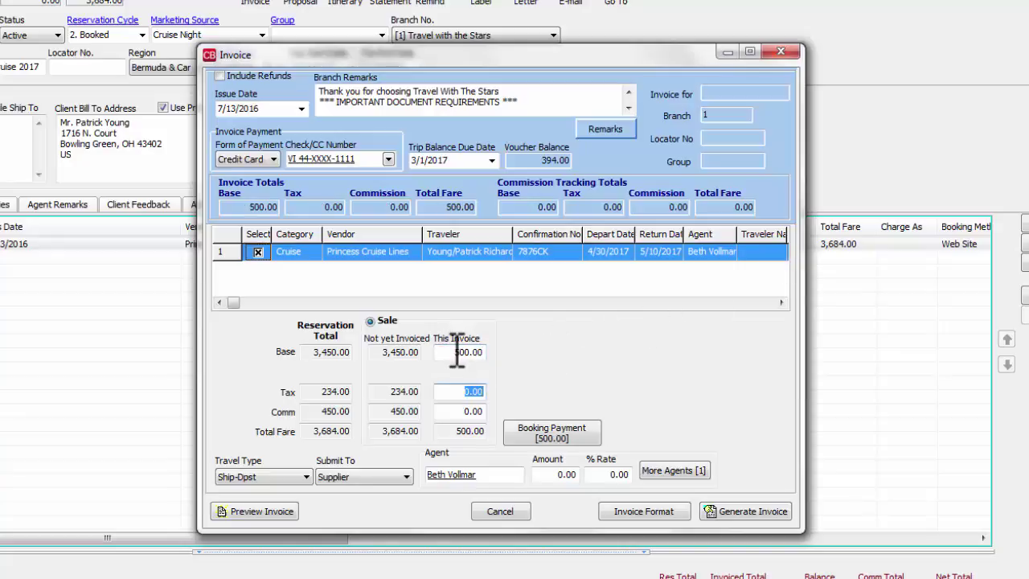
pyautogui.moveTo(503, 350); pyautogui.dragTo(449, 352)
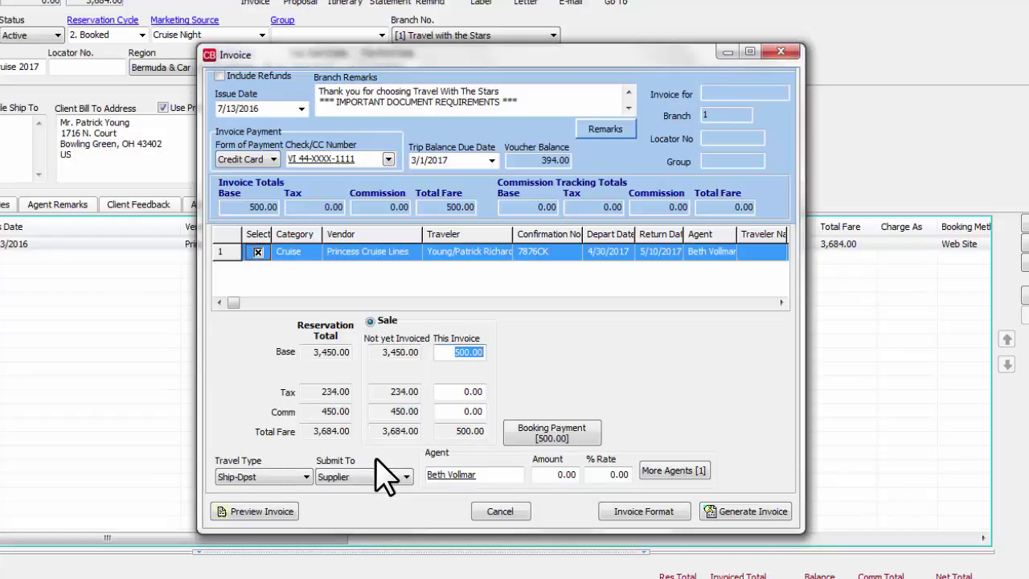
# - Check the Travel Type and Submit To choices, keeping Ship-Dpst and Supplier selected
pyautogui.click(306, 477)
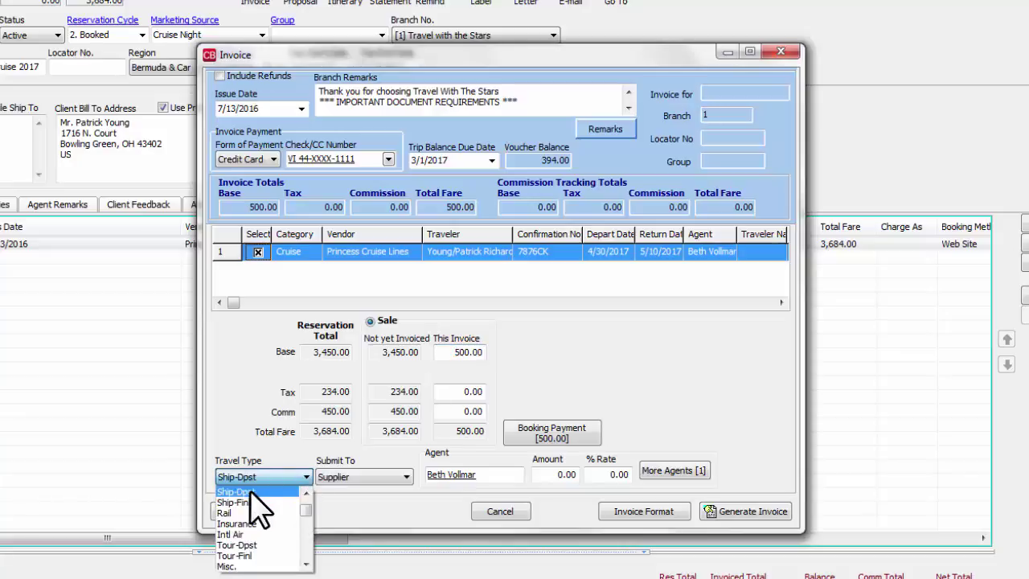
pyautogui.click(251, 491)
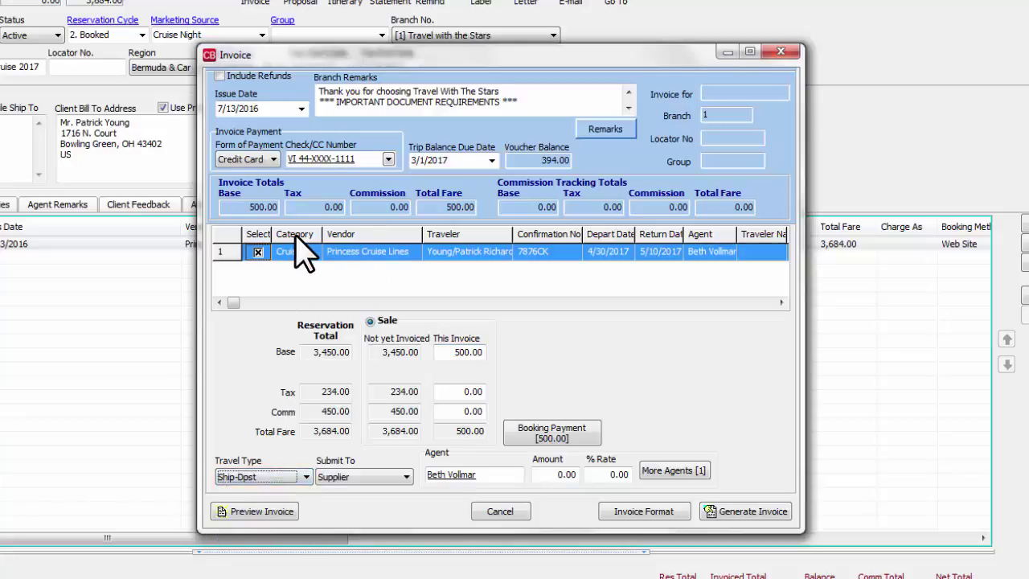
pyautogui.click(305, 477)
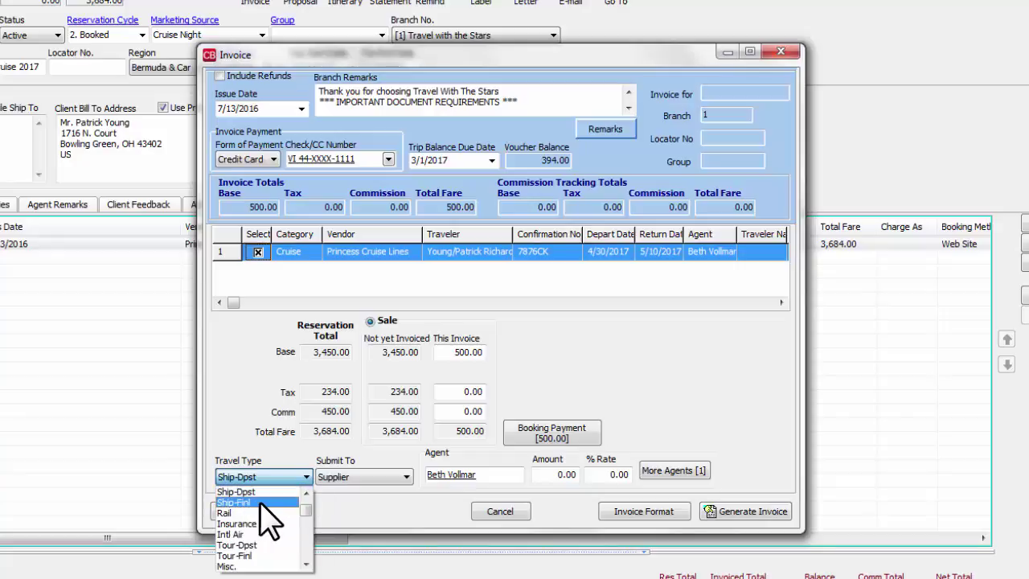
pyautogui.click(396, 479)
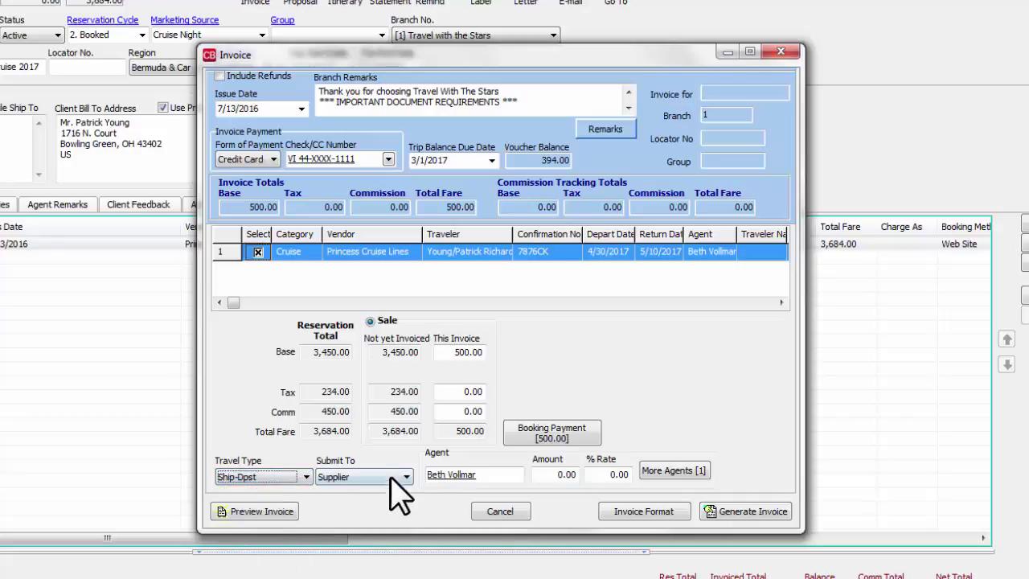
pyautogui.click(406, 477)
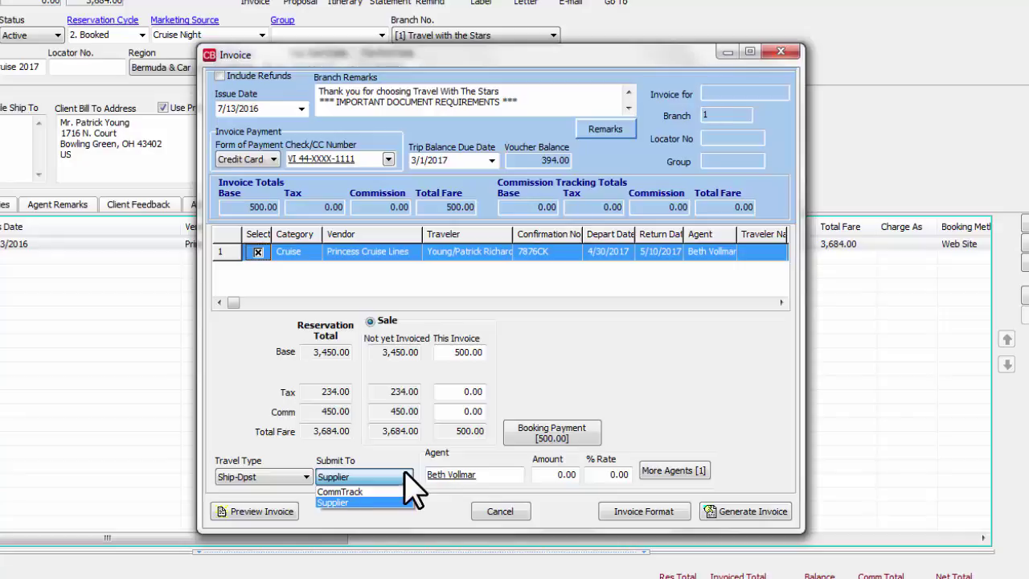
pyautogui.click(404, 474)
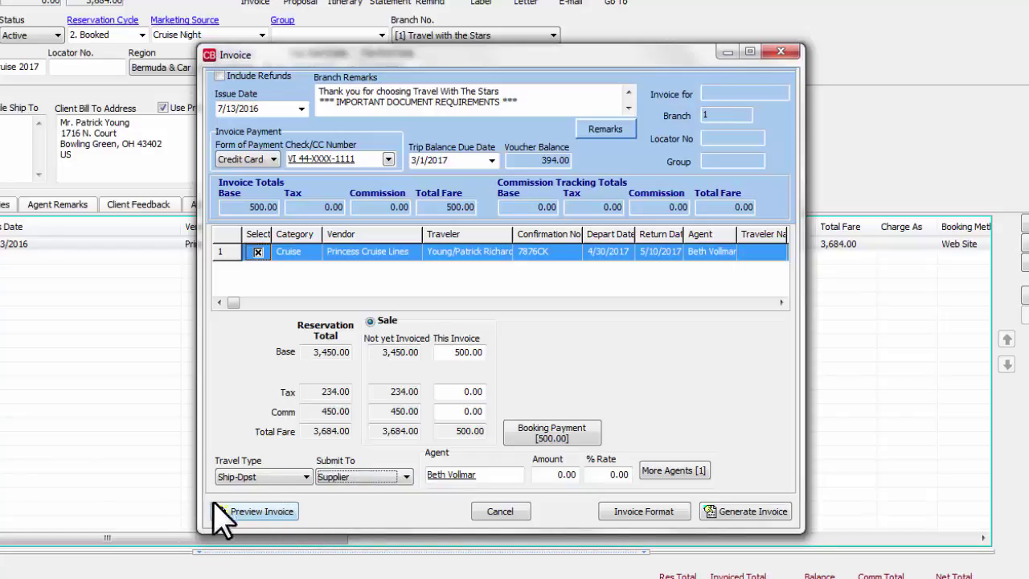
# - Preview the draft invoice, review its reservation details, payment totals and remarks, and close the preview
pyautogui.click(262, 510)
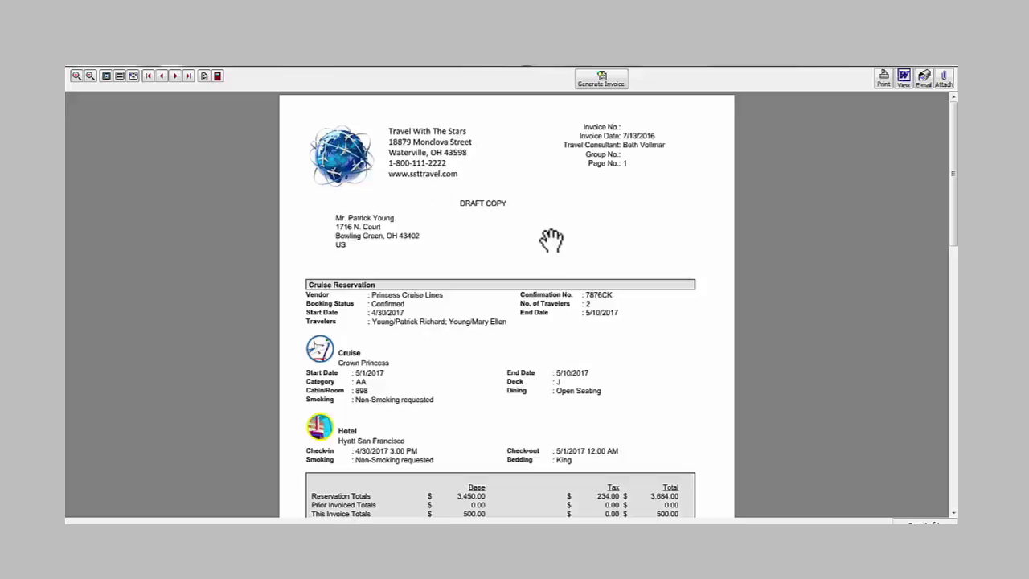
pyautogui.scroll(-2, 552, 240)
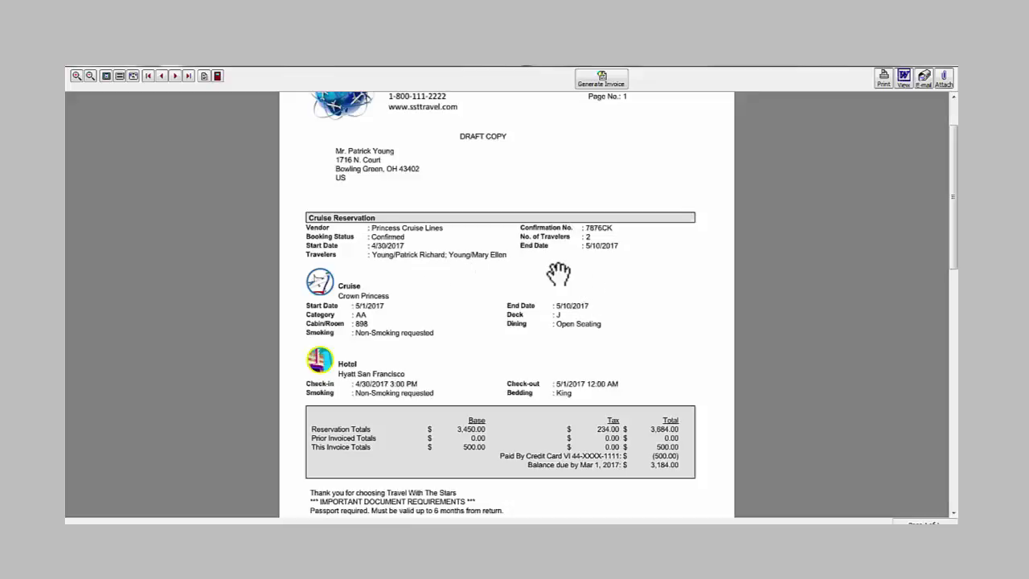
pyautogui.scroll(-2, 586, 273)
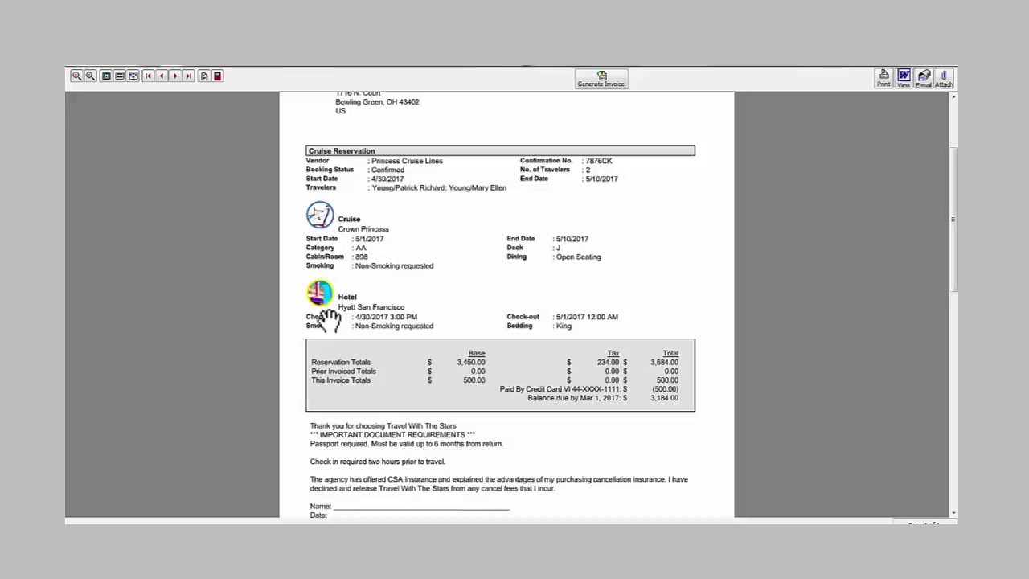
pyautogui.scroll(-2, 470, 290)
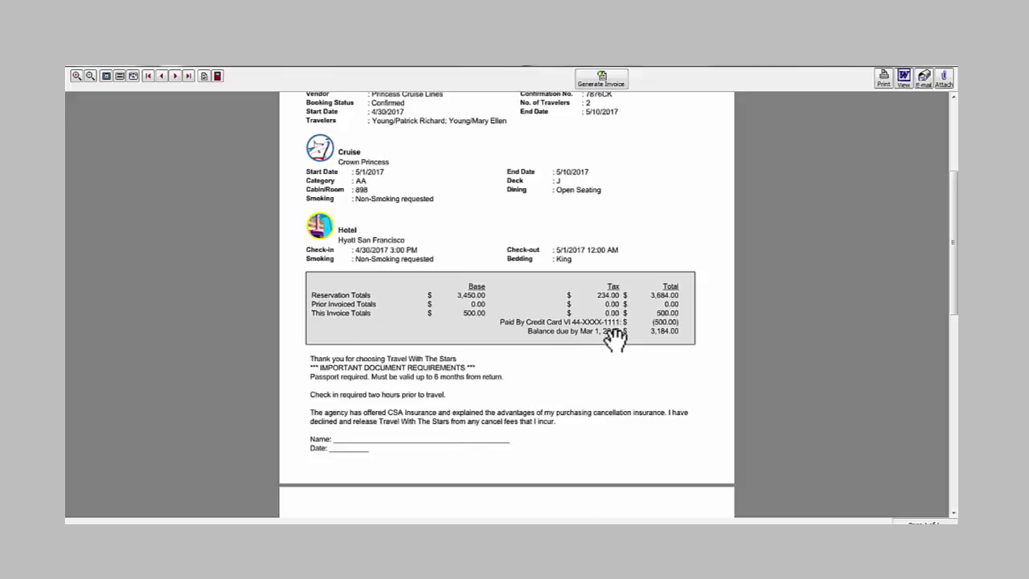
pyautogui.scroll(-10, 614, 339)
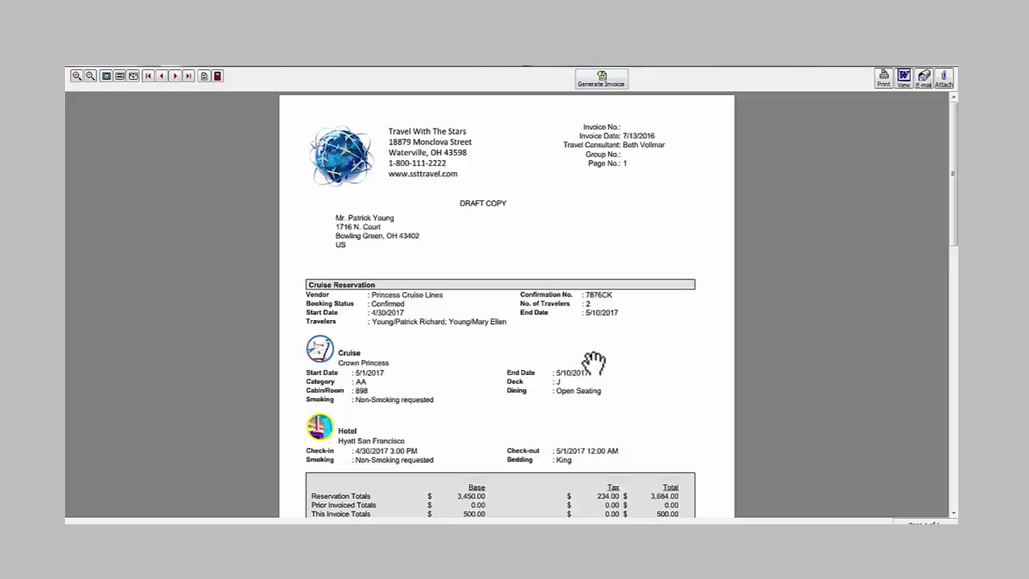
pyautogui.scroll(-1, 645, 411)
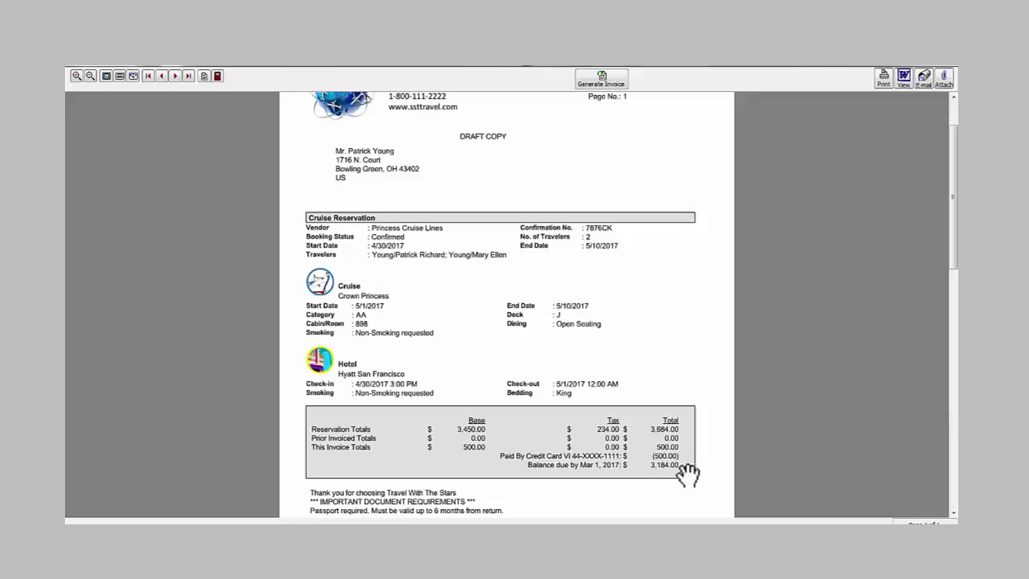
pyautogui.scroll(1, 682, 454)
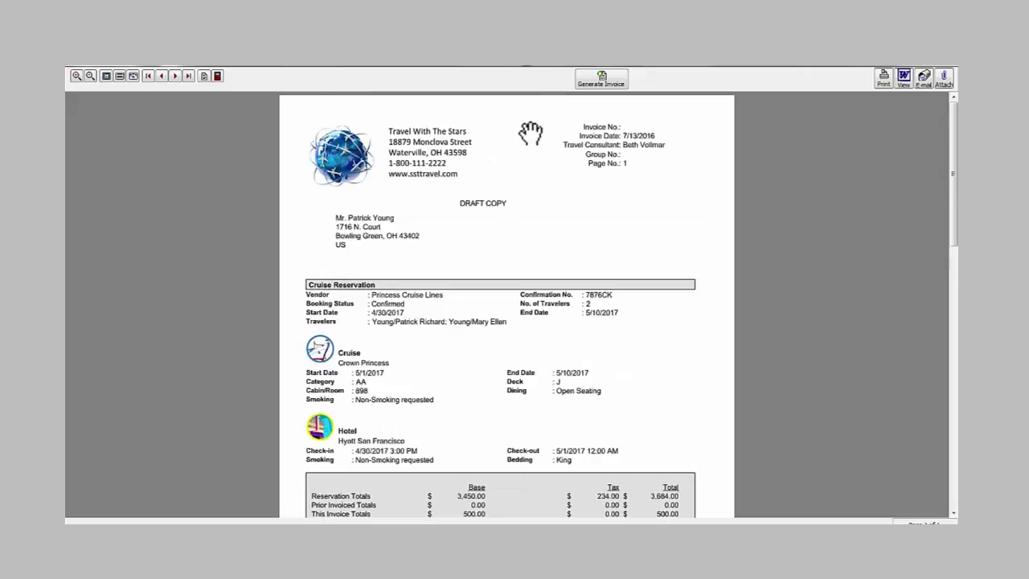
pyautogui.click(217, 78)
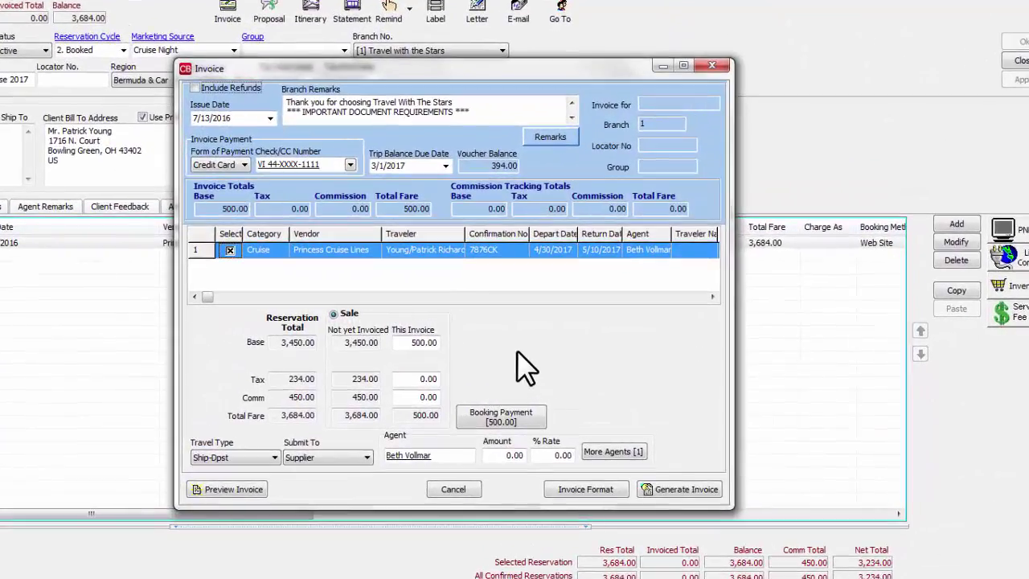
# - Set this invoice's base amount to 600.00 and generate the final invoice
pyautogui.click(419, 342)
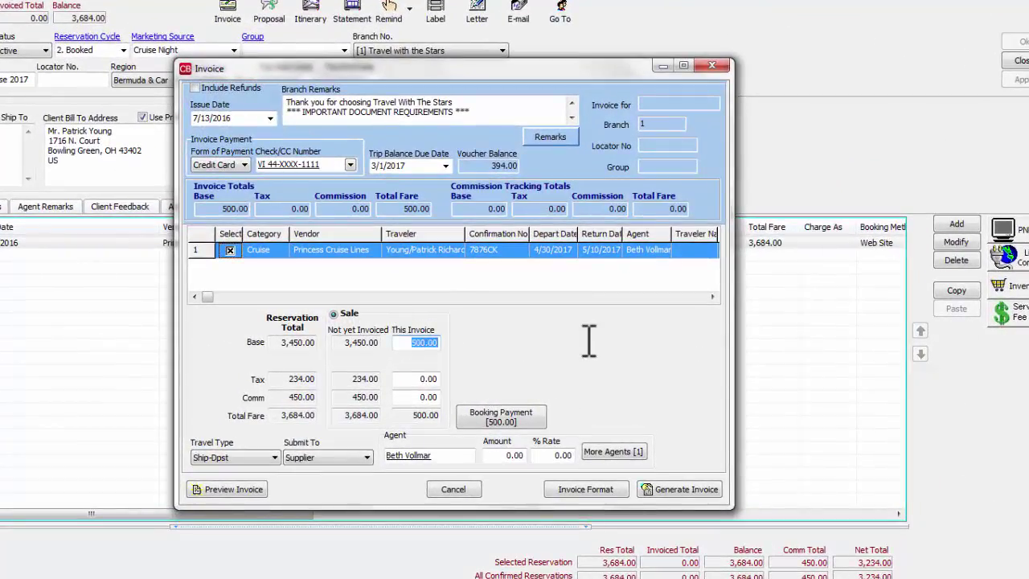
pyautogui.write('600')
pyautogui.press('Tab')
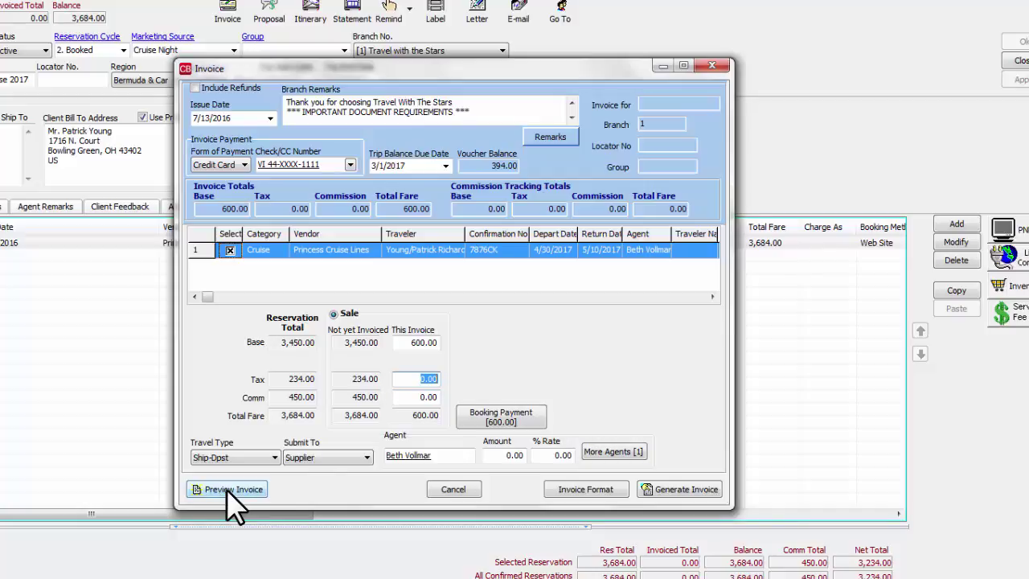
pyautogui.click(675, 488)
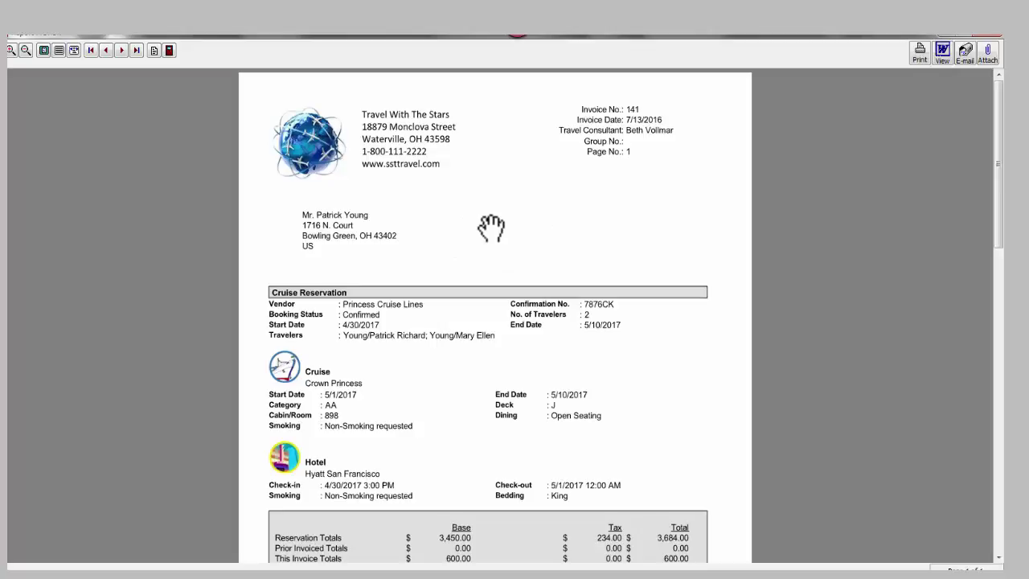
pyautogui.scroll(-3, 574, 347)
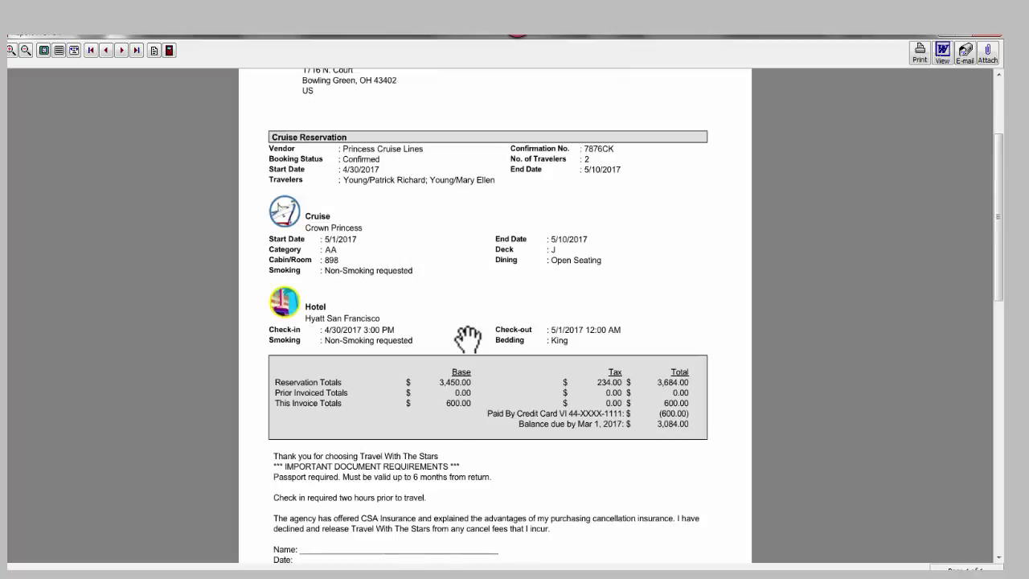
# - Review the generated invoice, save it as a Res Card attachment, and apply the changes to the Res Card
pyautogui.scroll(-1, 635, 475)
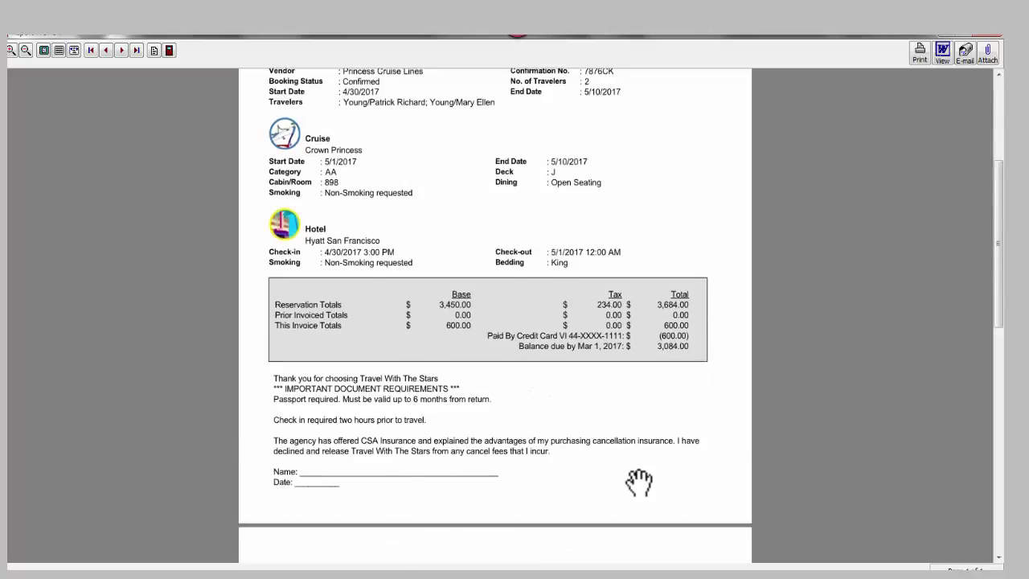
pyautogui.scroll(-1, 636, 483)
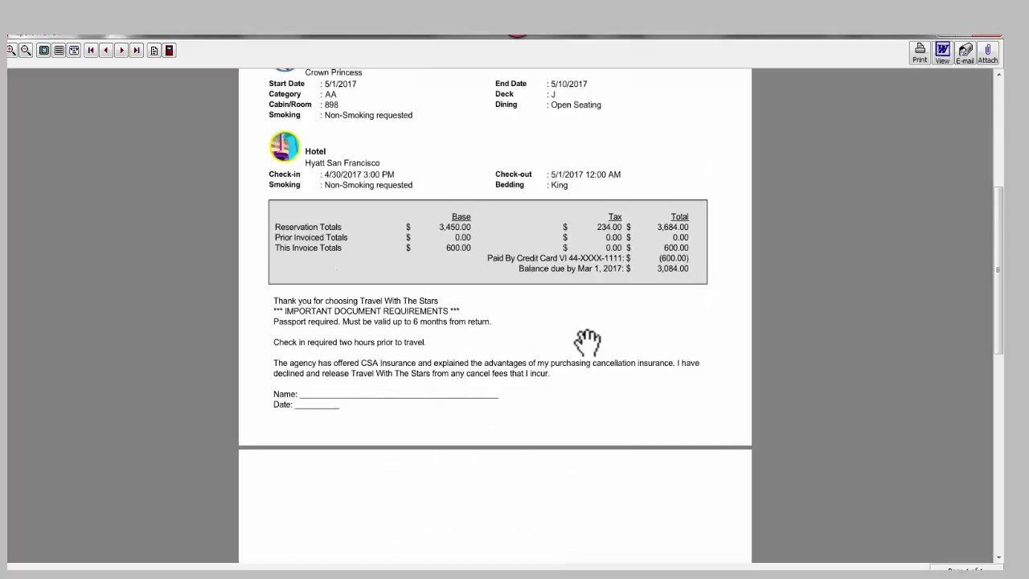
pyautogui.scroll(4, 588, 340)
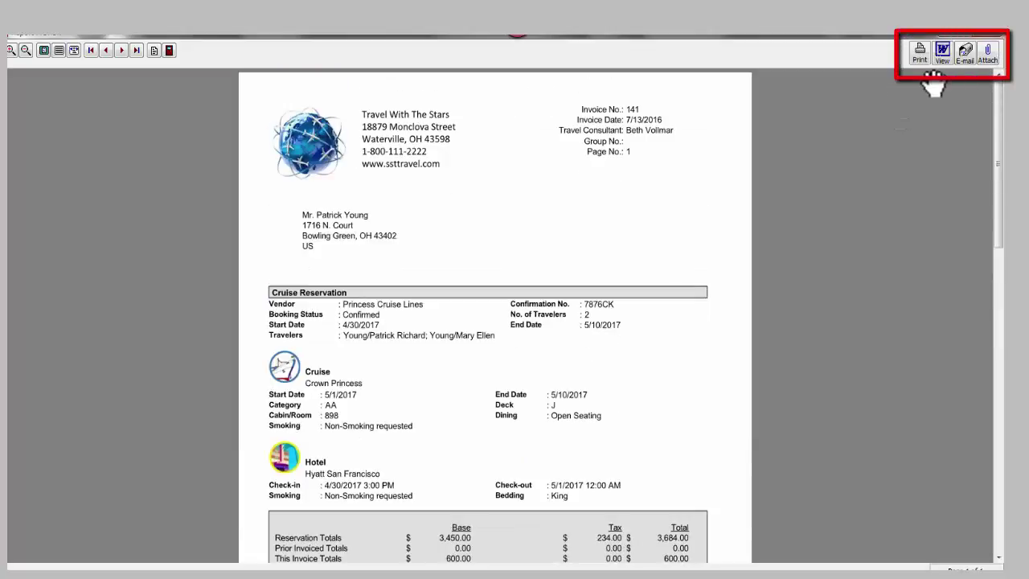
pyautogui.click(989, 53)
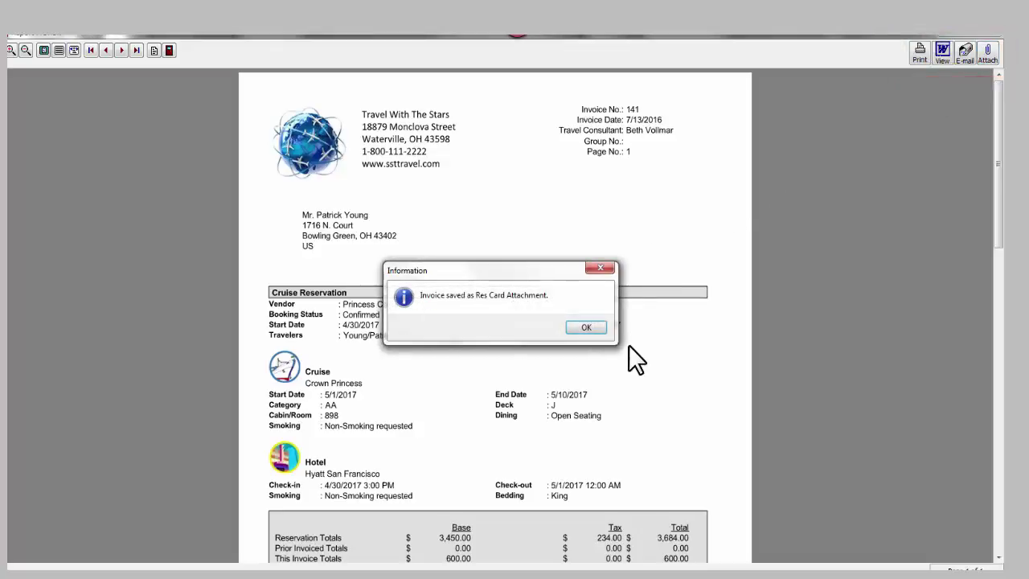
pyautogui.click(586, 328)
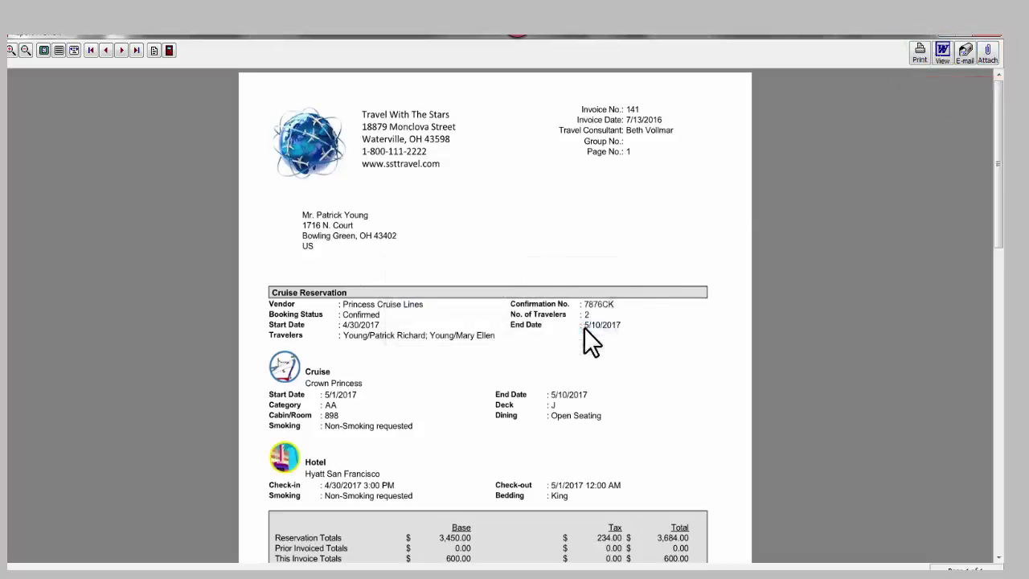
pyautogui.click(168, 50)
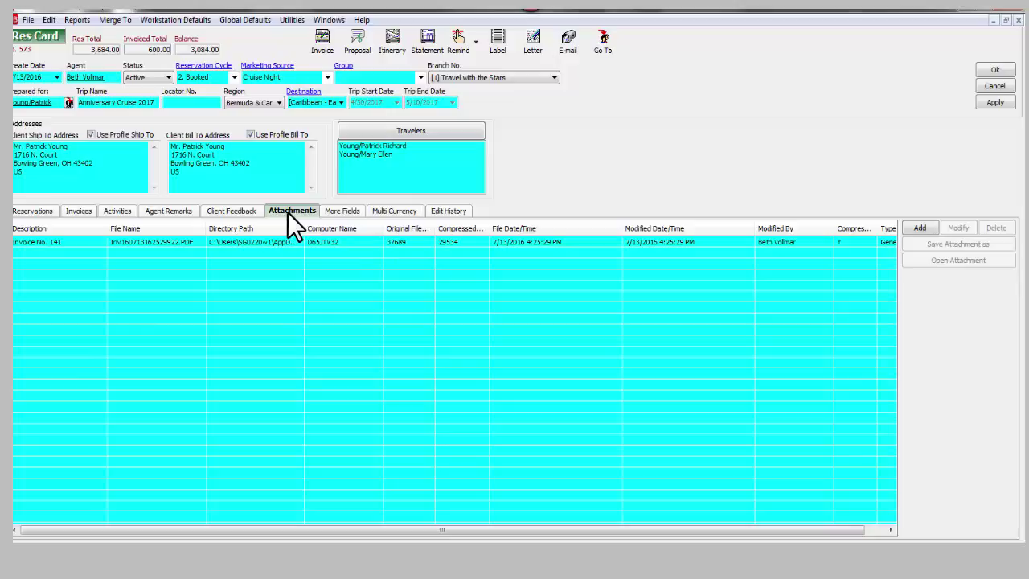
pyautogui.click(997, 103)
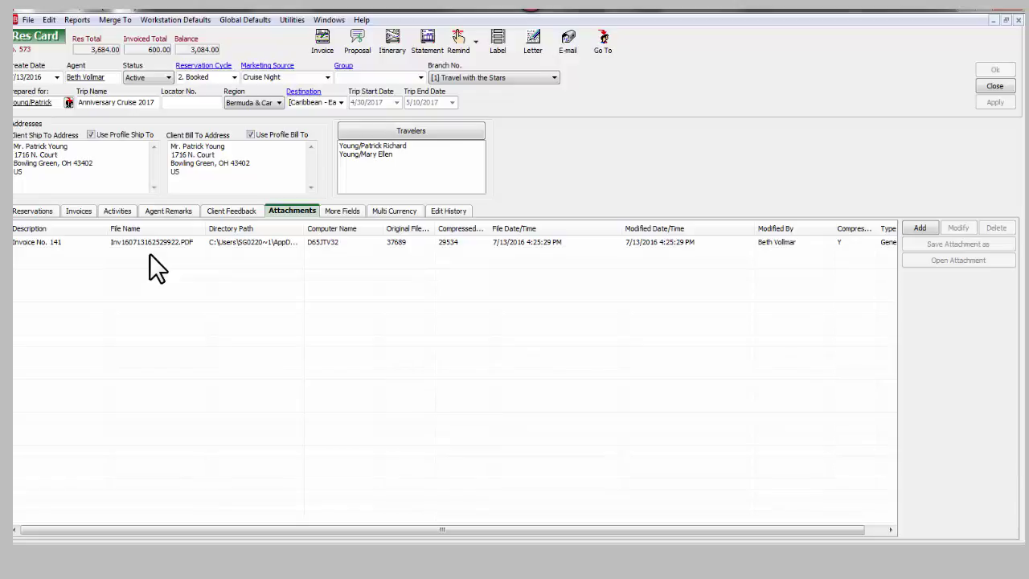
# - Check the issued invoice in the Res Card's invoice list and its saved PDF among the attachments
pyautogui.click(79, 210)
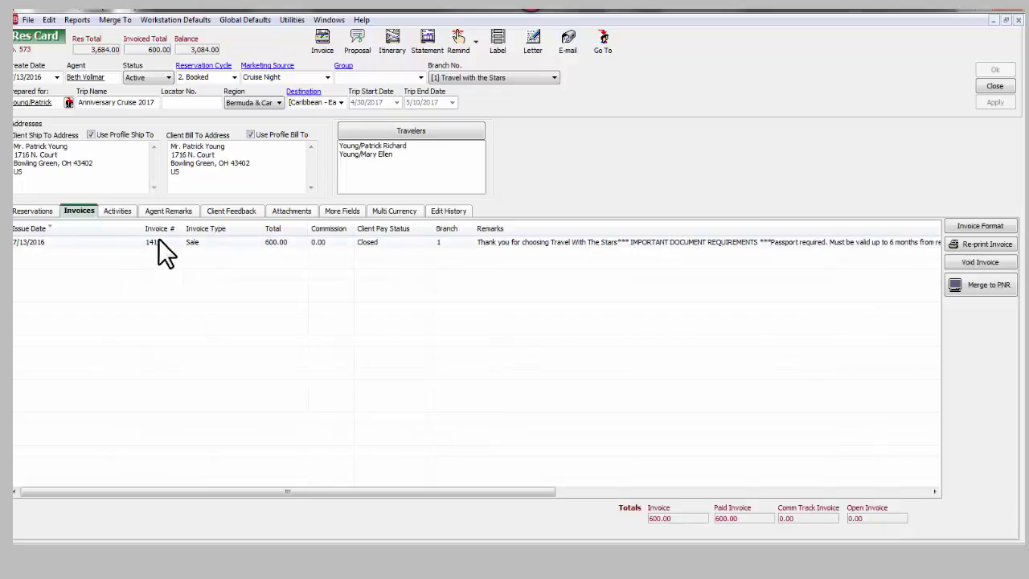
pyautogui.click(250, 245)
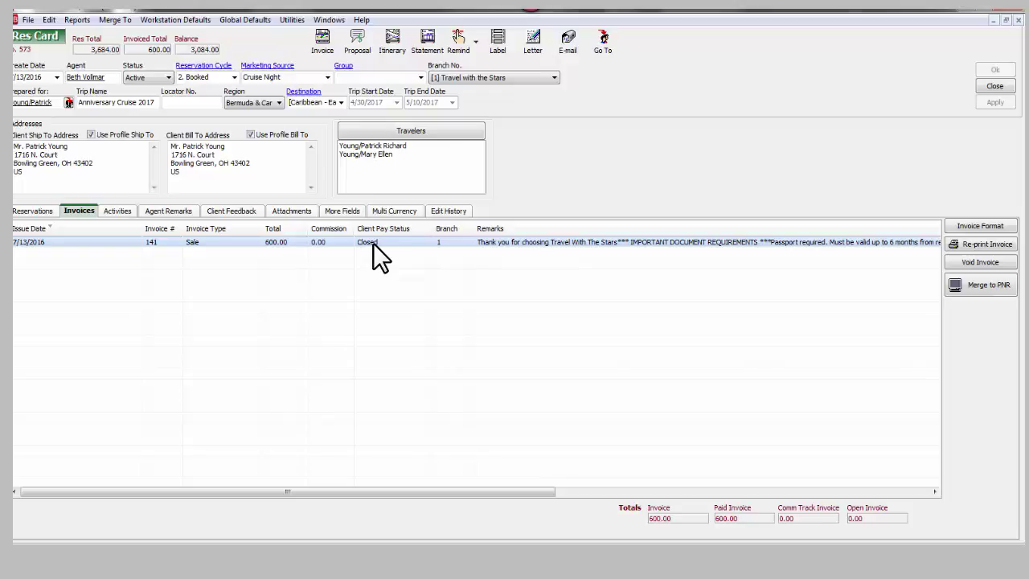
pyautogui.click(291, 211)
pyautogui.click(184, 242)
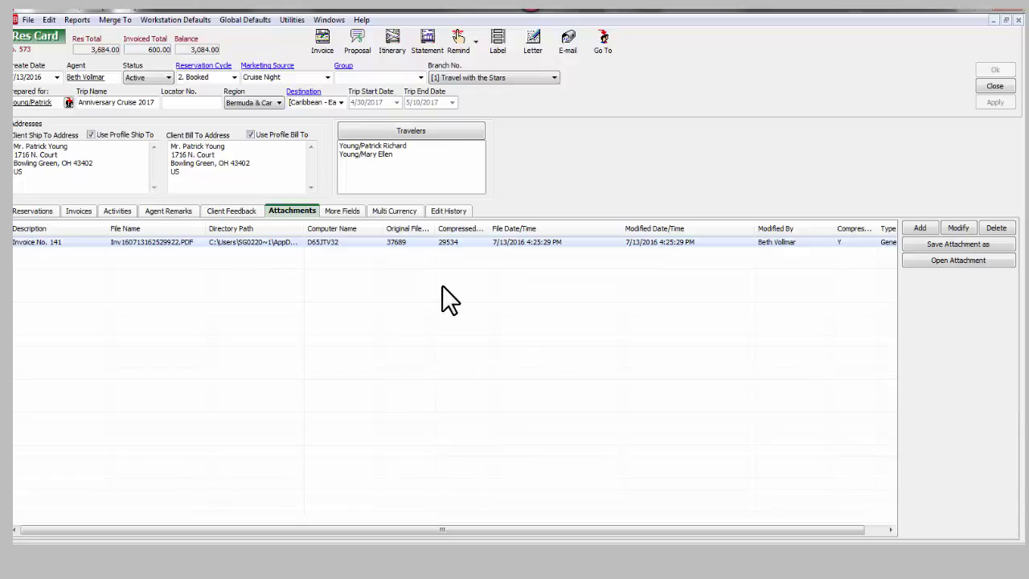
pyautogui.click(80, 211)
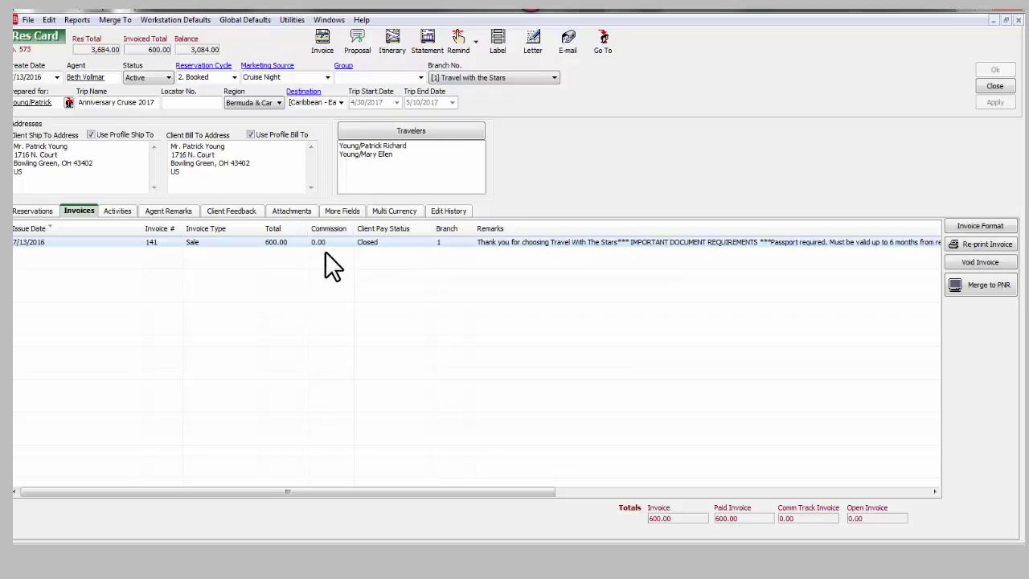
# - Start another invoice for the trip, declining insurance, and add the Intl Travel branch remark alongside Thank You
pyautogui.click(323, 37)
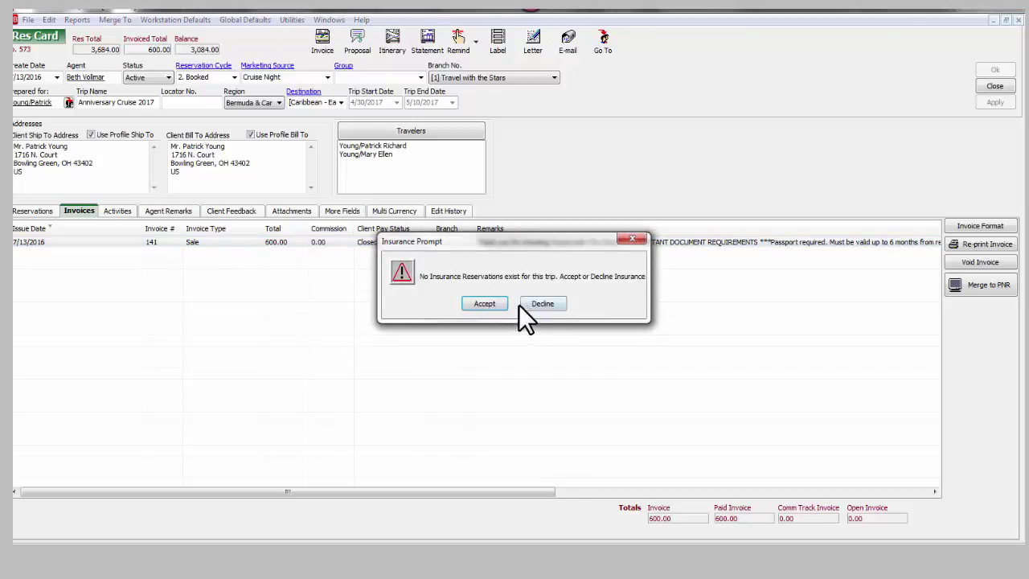
pyautogui.click(536, 305)
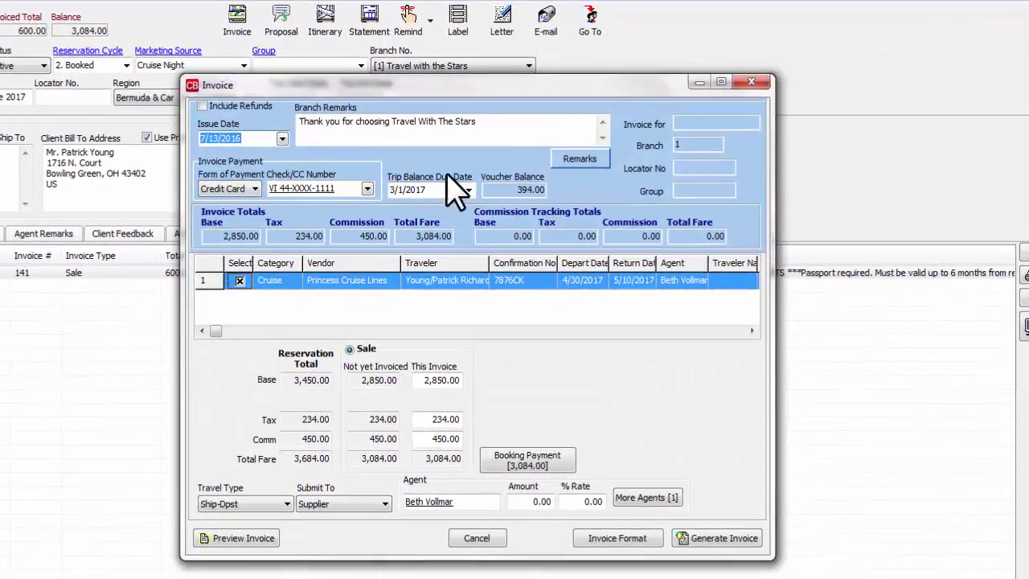
pyautogui.click(580, 160)
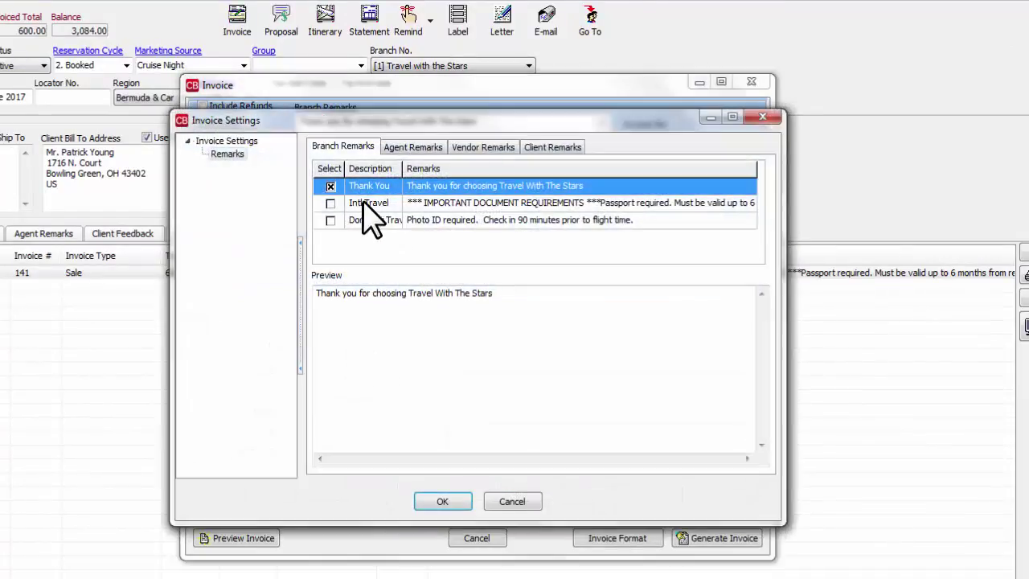
pyautogui.click(331, 203)
pyautogui.click(441, 501)
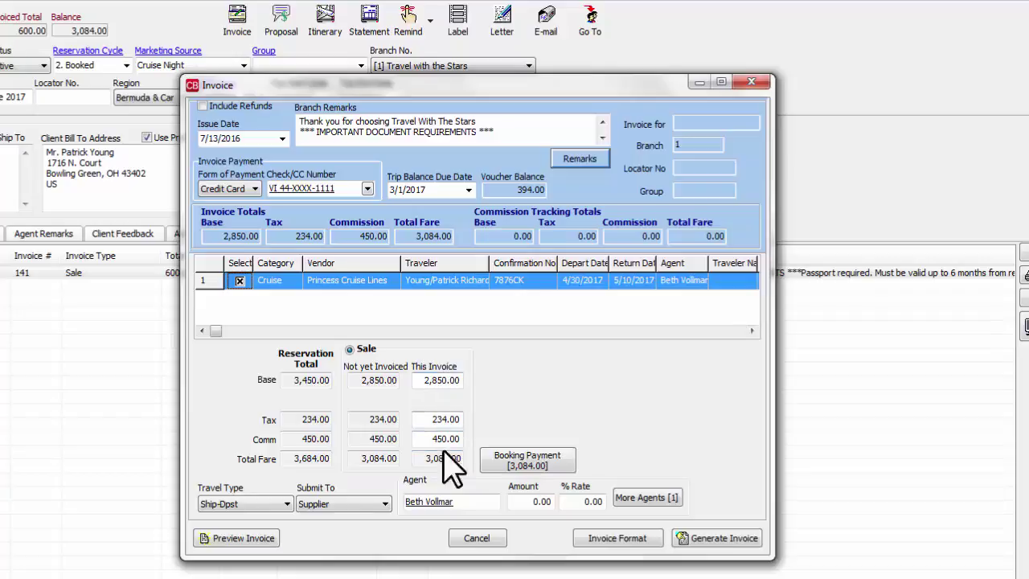
# - Set this invoice's base amount to 500.00, preview the draft down to its payment totals and remarks, and close the preview
pyautogui.click(427, 379)
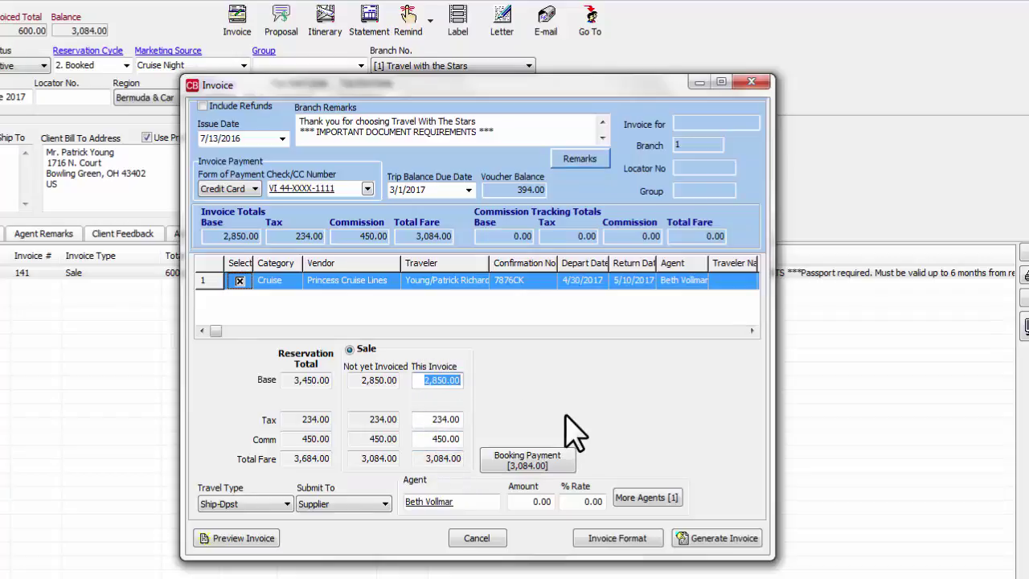
pyautogui.write('500')
pyautogui.press('Tab')
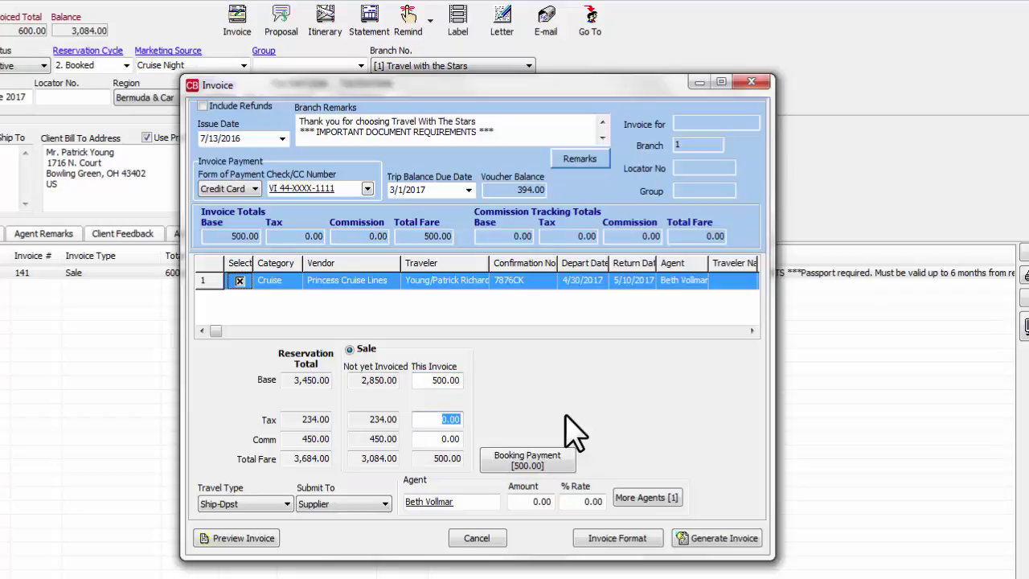
pyautogui.click(231, 541)
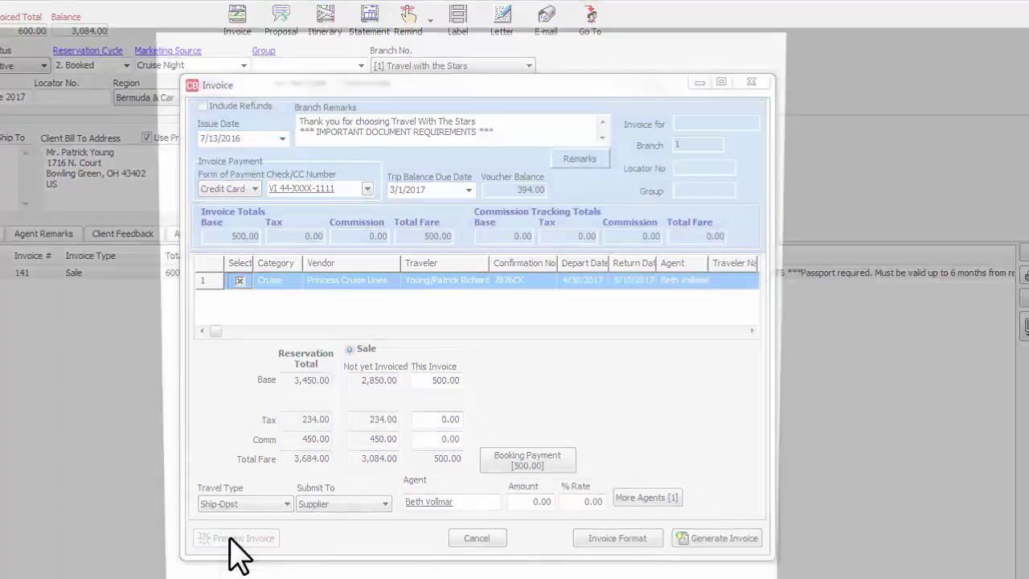
pyautogui.scroll(-3, 553, 347)
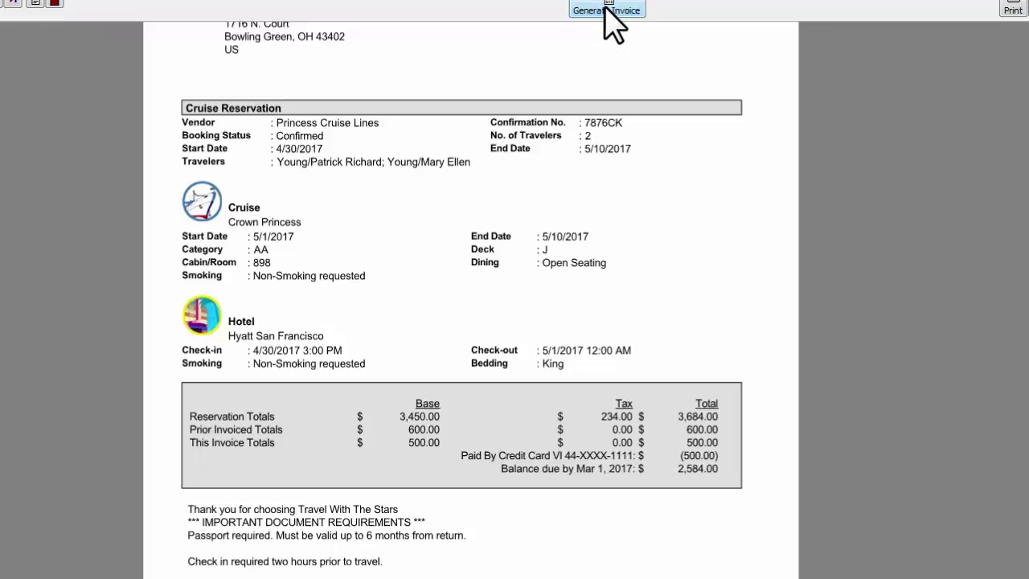
pyautogui.click(56, 3)
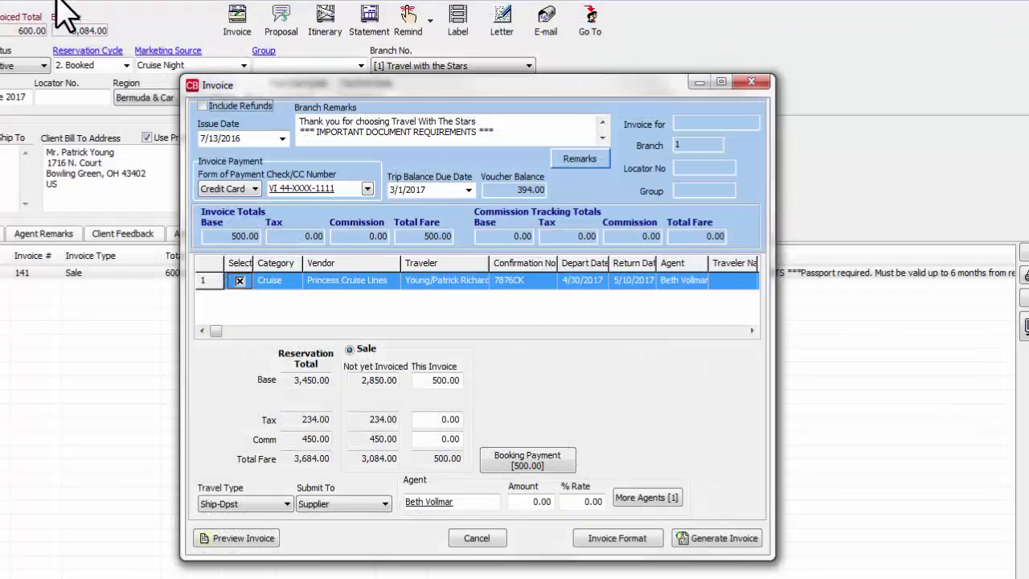
# - Generate the second deposit invoice, save it as a Res Card attachment, and close the invoice report
pyautogui.click(706, 540)
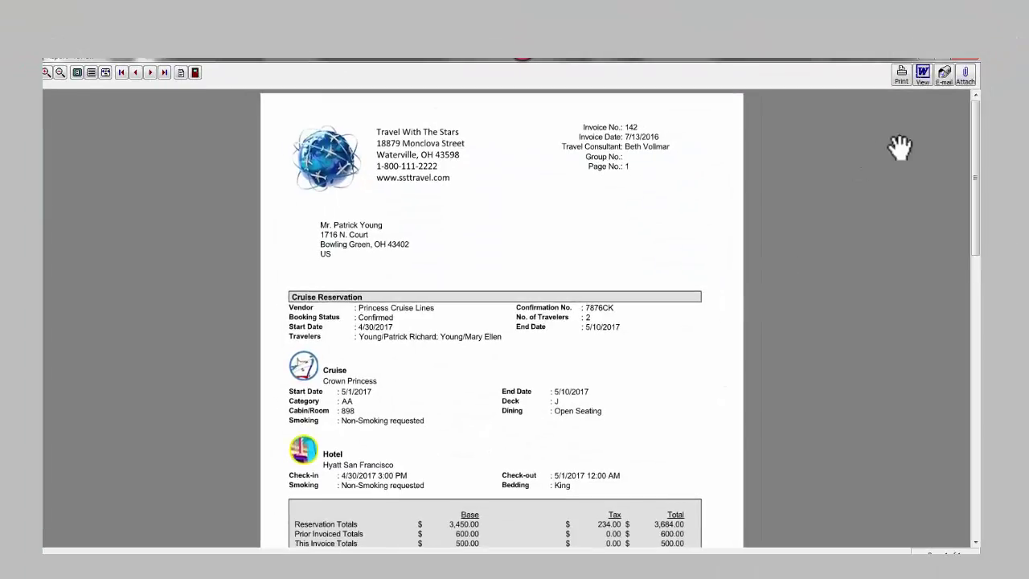
pyautogui.click(963, 71)
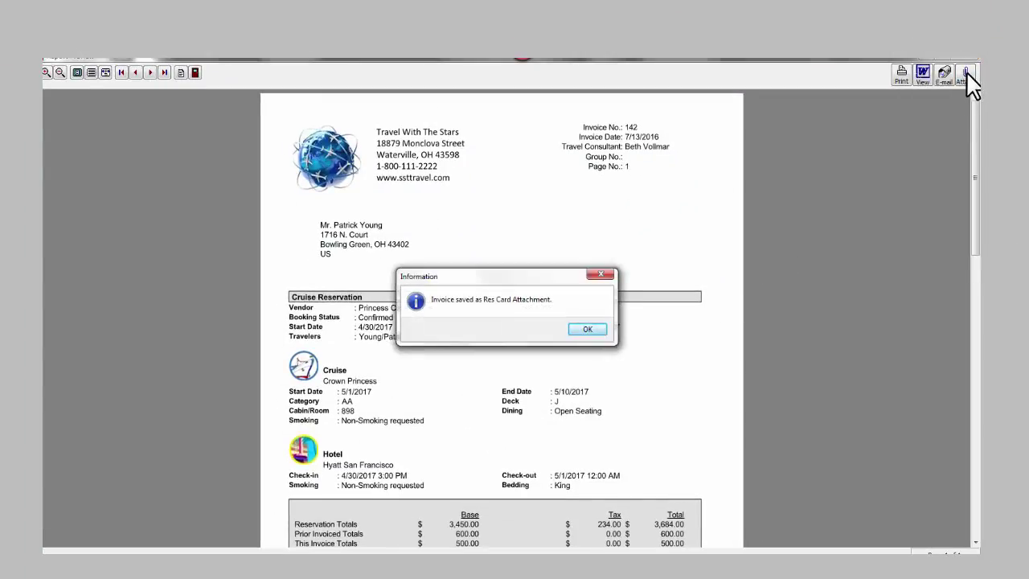
pyautogui.click(594, 328)
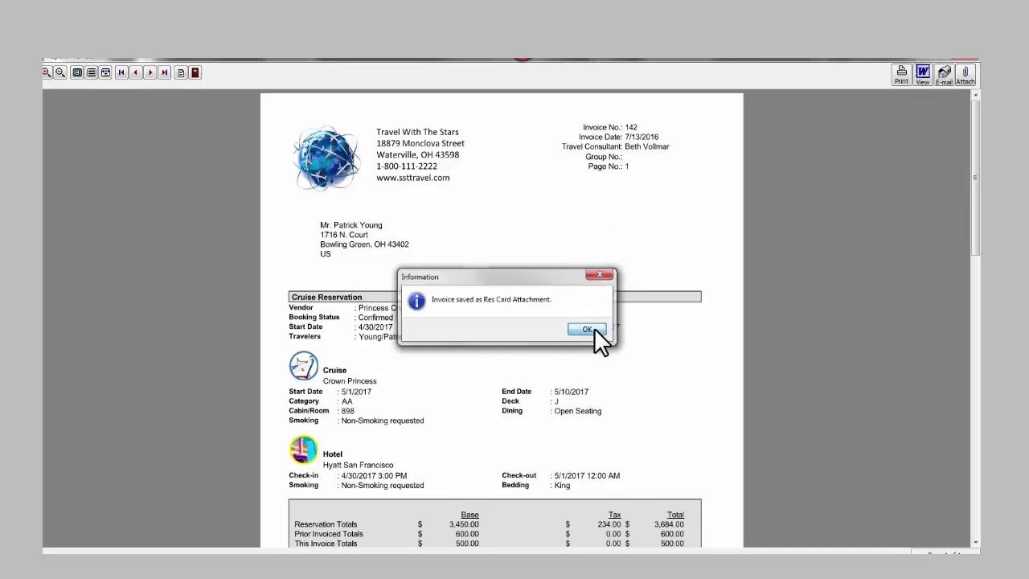
pyautogui.click(195, 72)
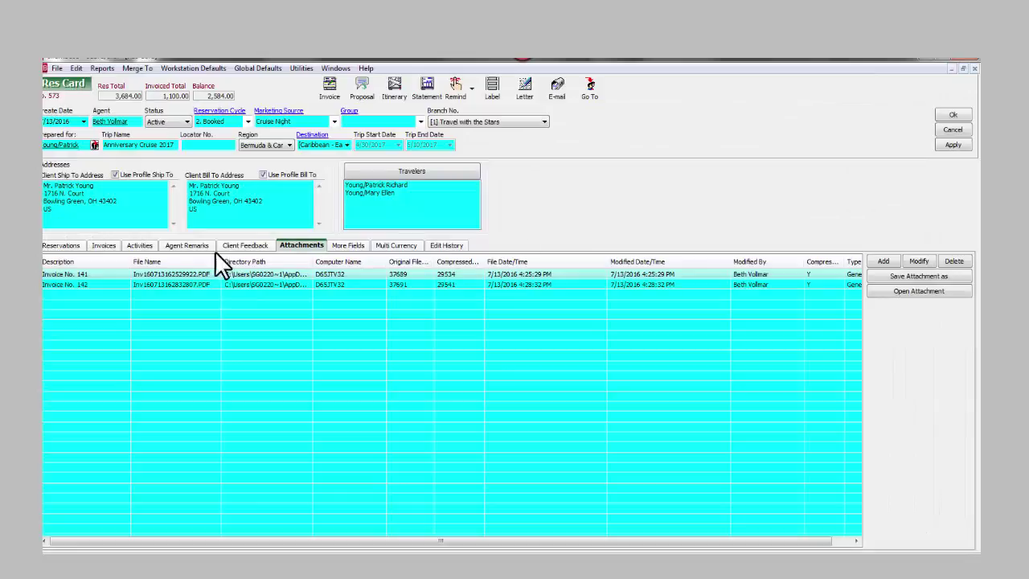
# - Apply the Res Card changes and select the 500.00 invoice in the Res Card's invoice list
pyautogui.click(105, 247)
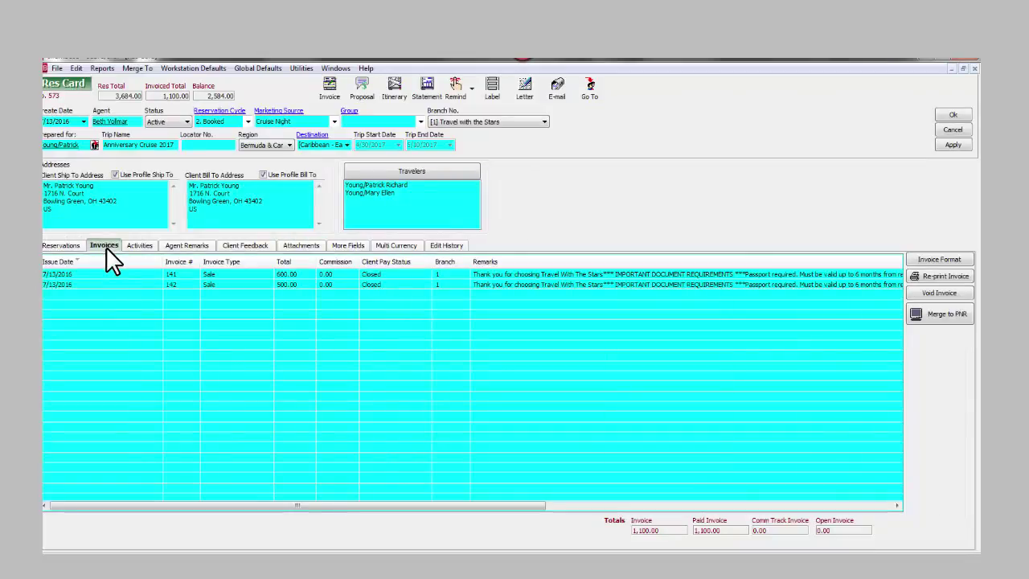
pyautogui.click(953, 144)
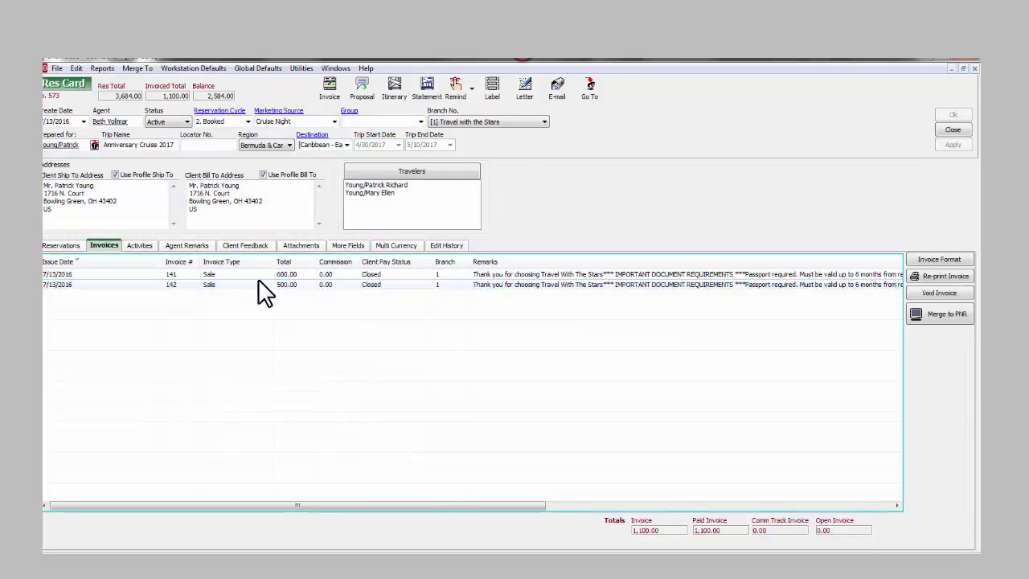
pyautogui.click(291, 285)
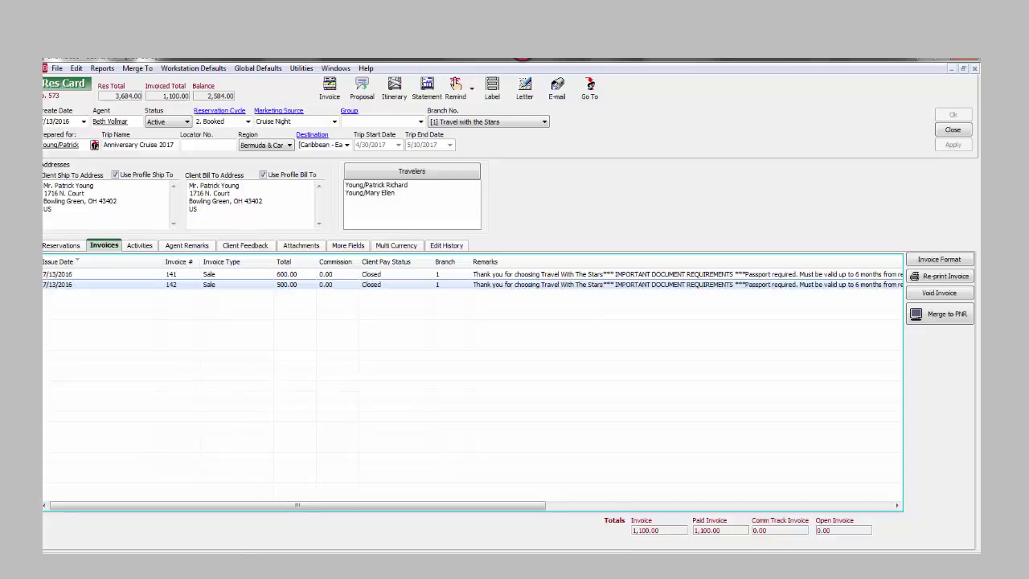
# - Switch to the browser to view the Trams Training page's ClientBase resources, and return to the Res Card
pyautogui.click(234, 508)
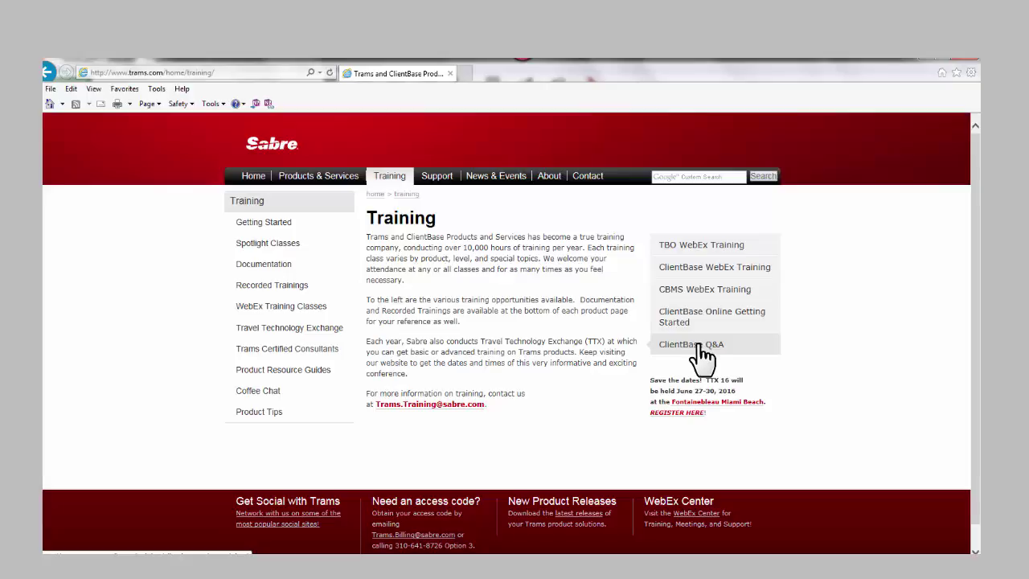
pyautogui.hotkey('alt', 'Tab')
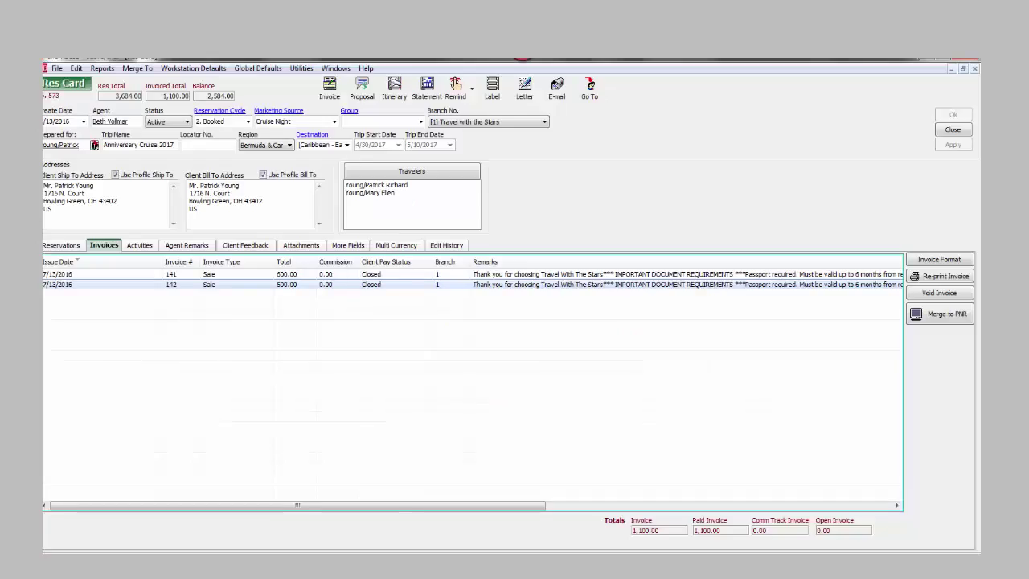
# - Open the ClientBase online help and browse its contents, its index entries under R, and its word search
pyautogui.click(365, 70)
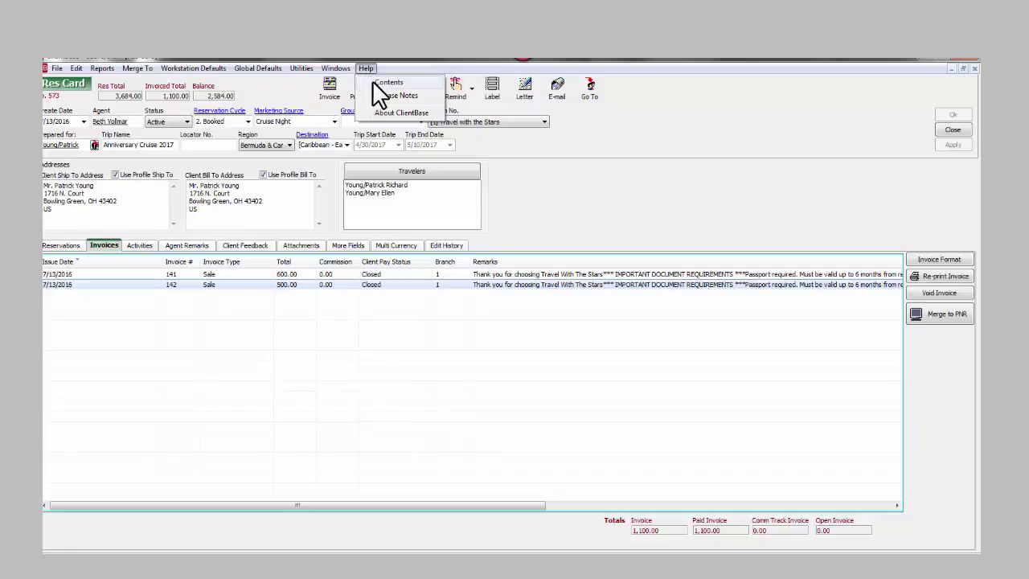
pyautogui.click(374, 82)
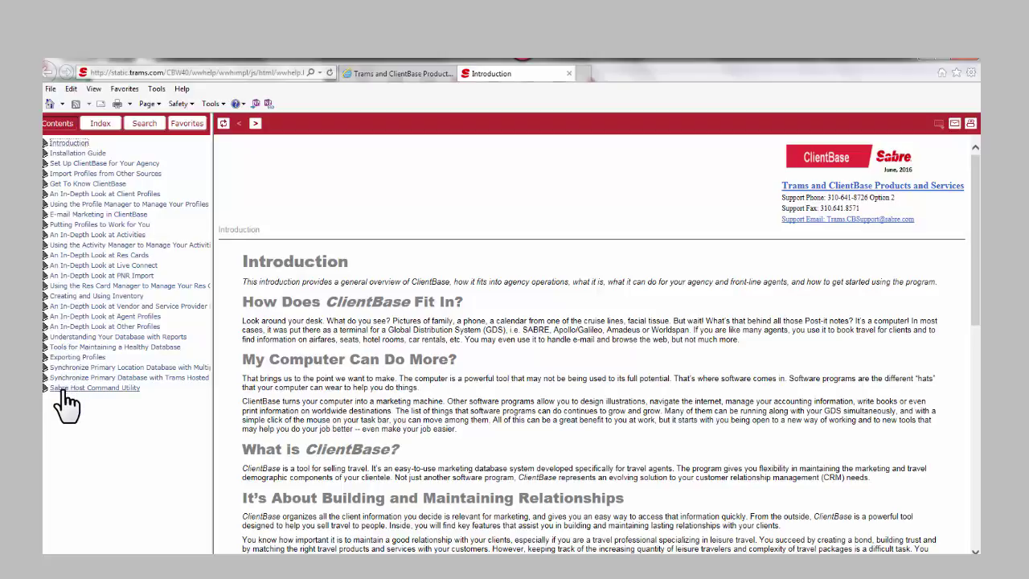
pyautogui.click(90, 126)
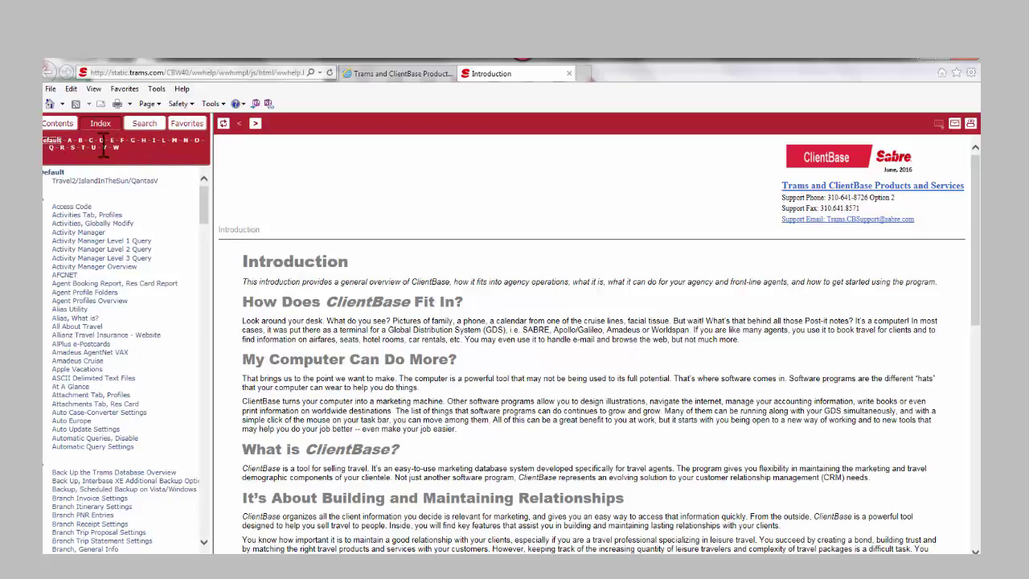
pyautogui.click(63, 149)
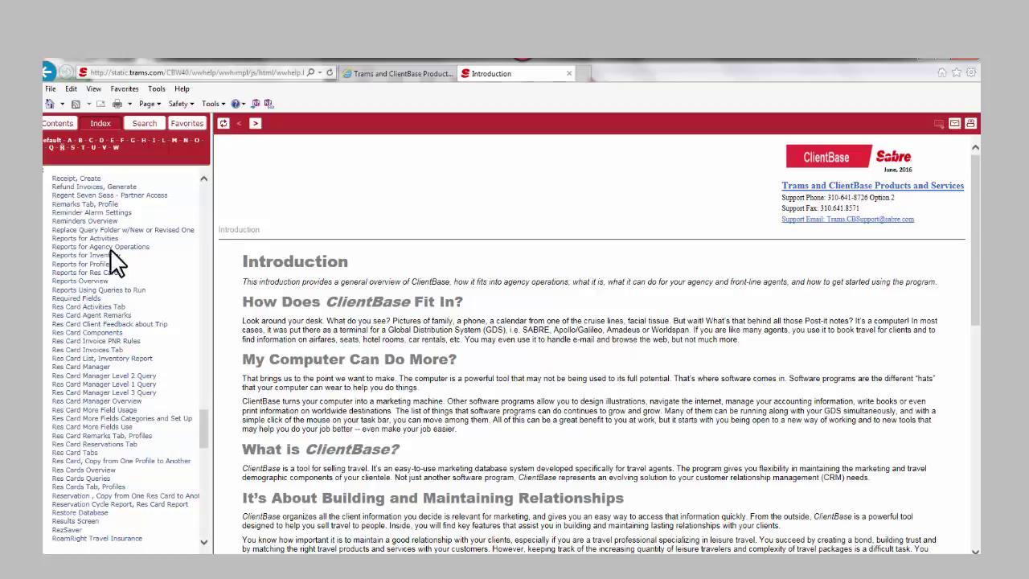
pyautogui.click(143, 123)
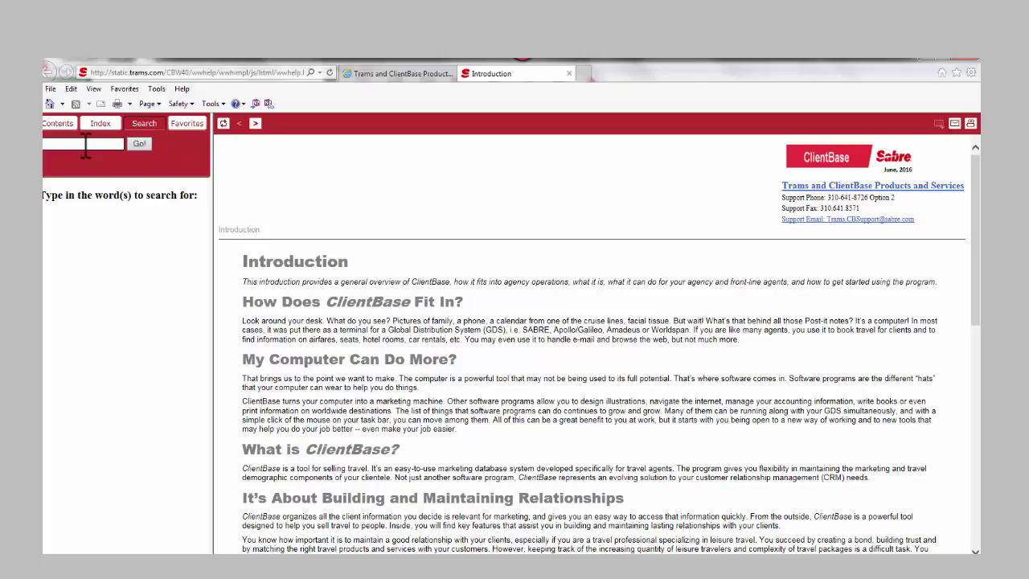
pyautogui.click(58, 123)
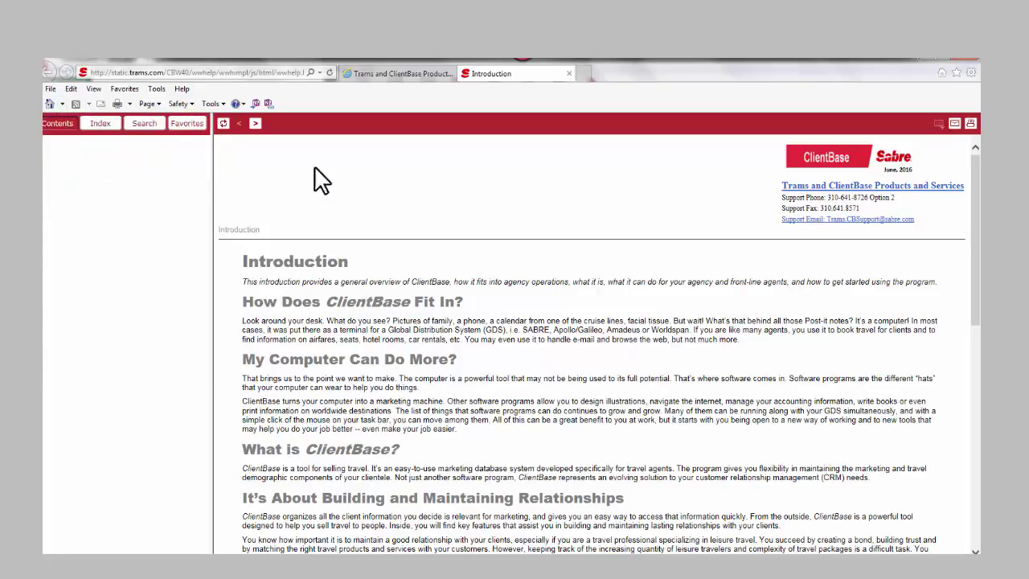